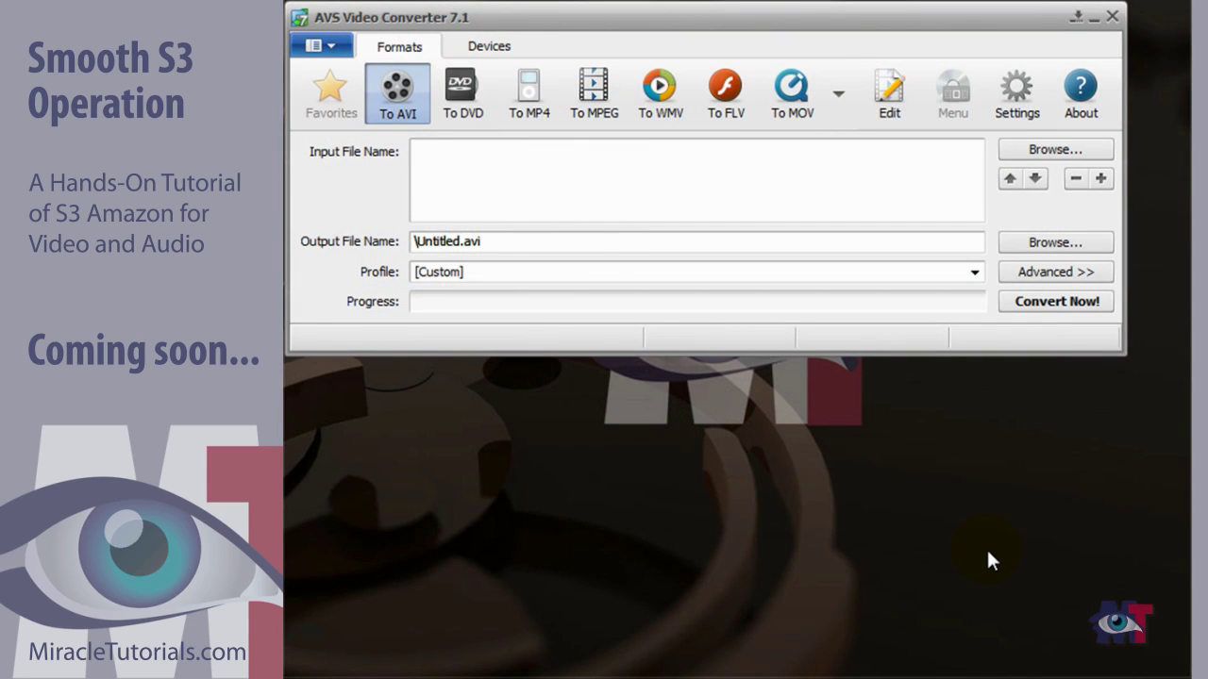
Target MP4 output using the PC - Standard Quality profile (MPEG-4, 192 kbps audio)
left_click(533, 84)
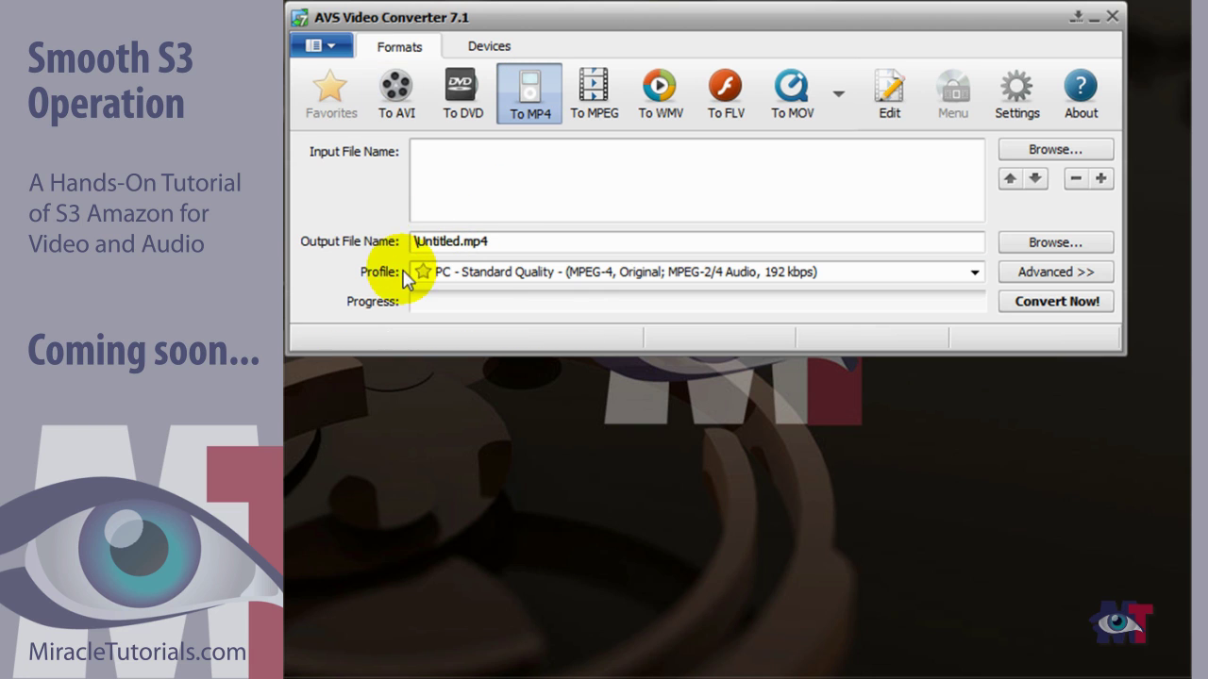
left_click(973, 272)
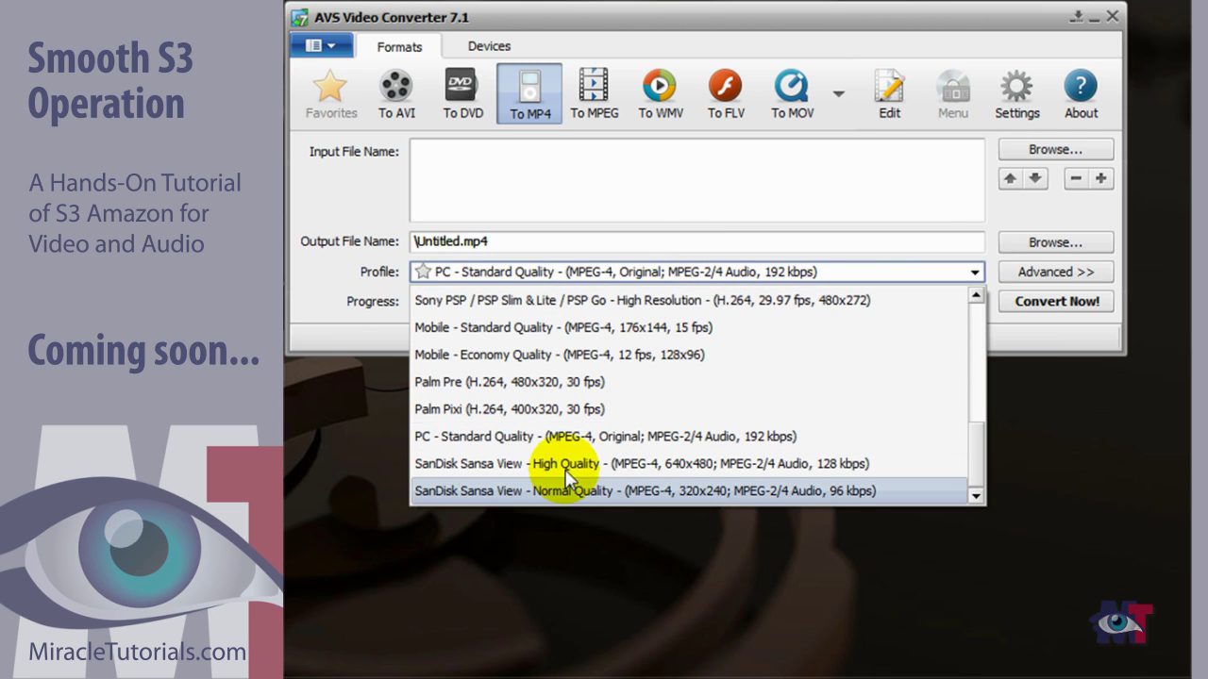
left_click(510, 434)
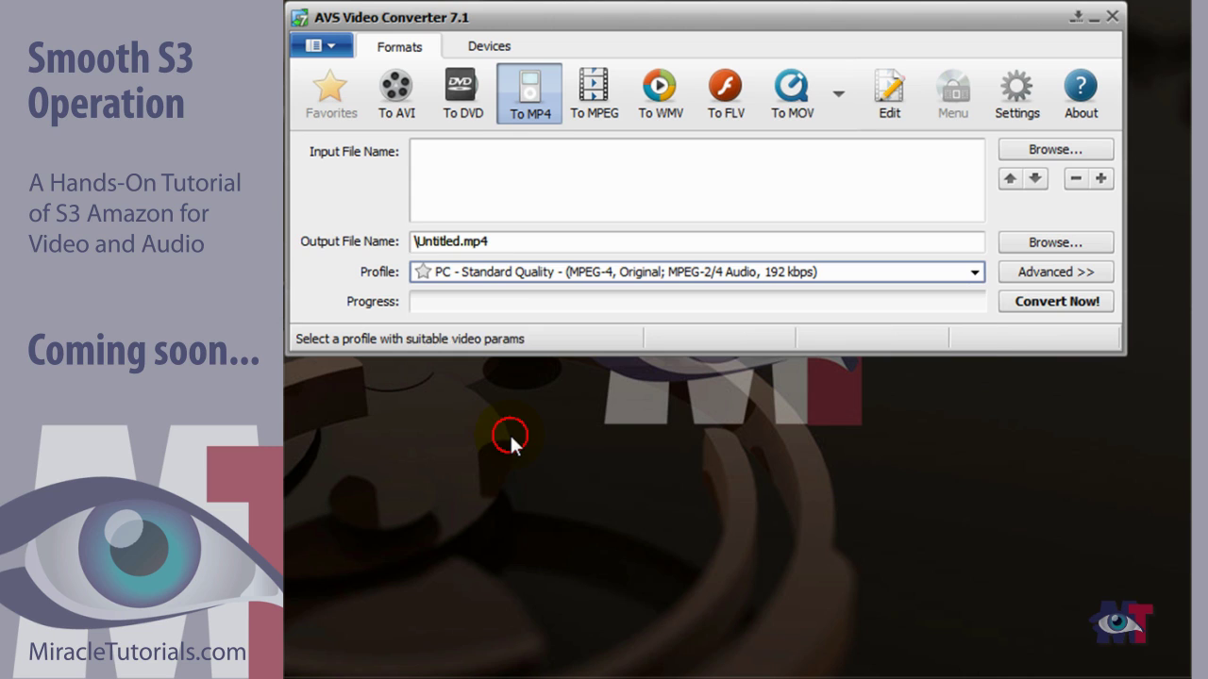
Load getaccesskeys30.mov from smooth-s3-operation > 1-getaccesskeys as the input video
left_click(1028, 152)
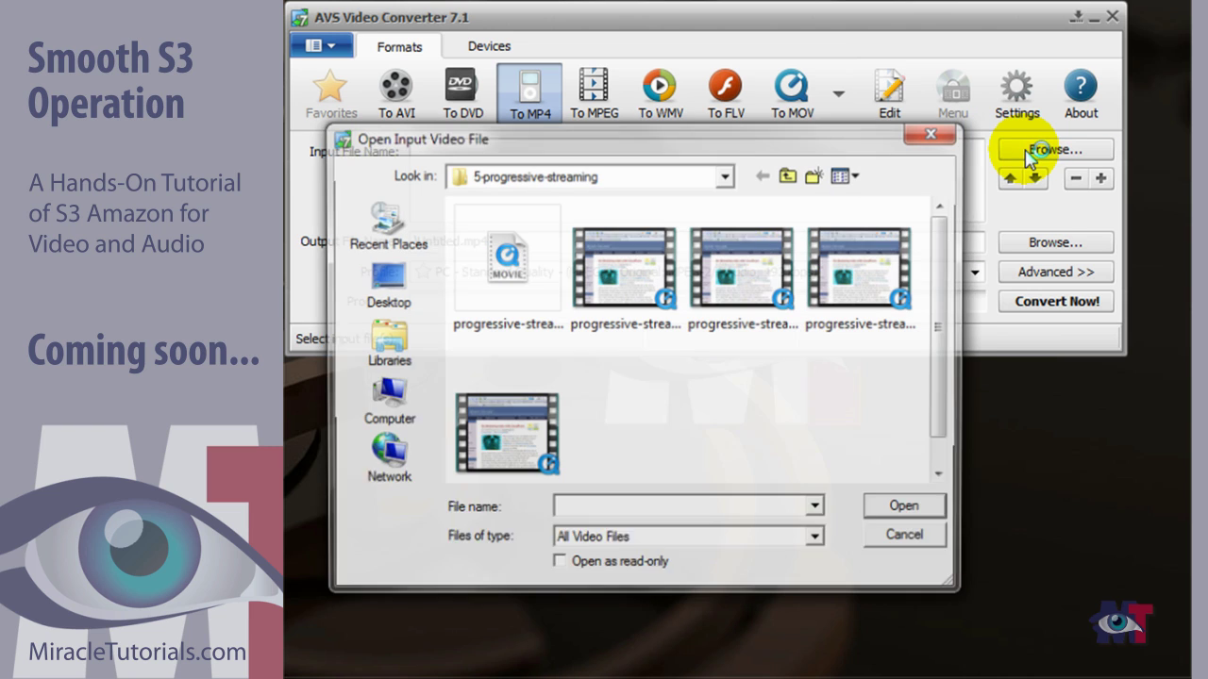
left_click(725, 175)
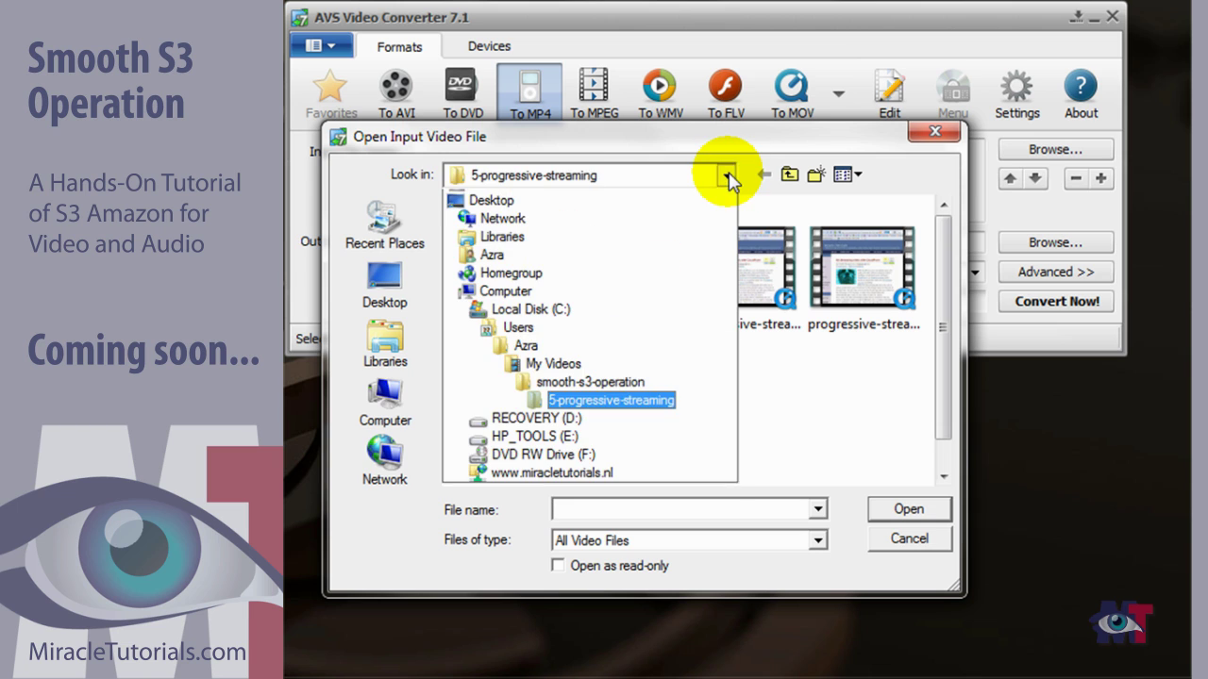
left_click(593, 400)
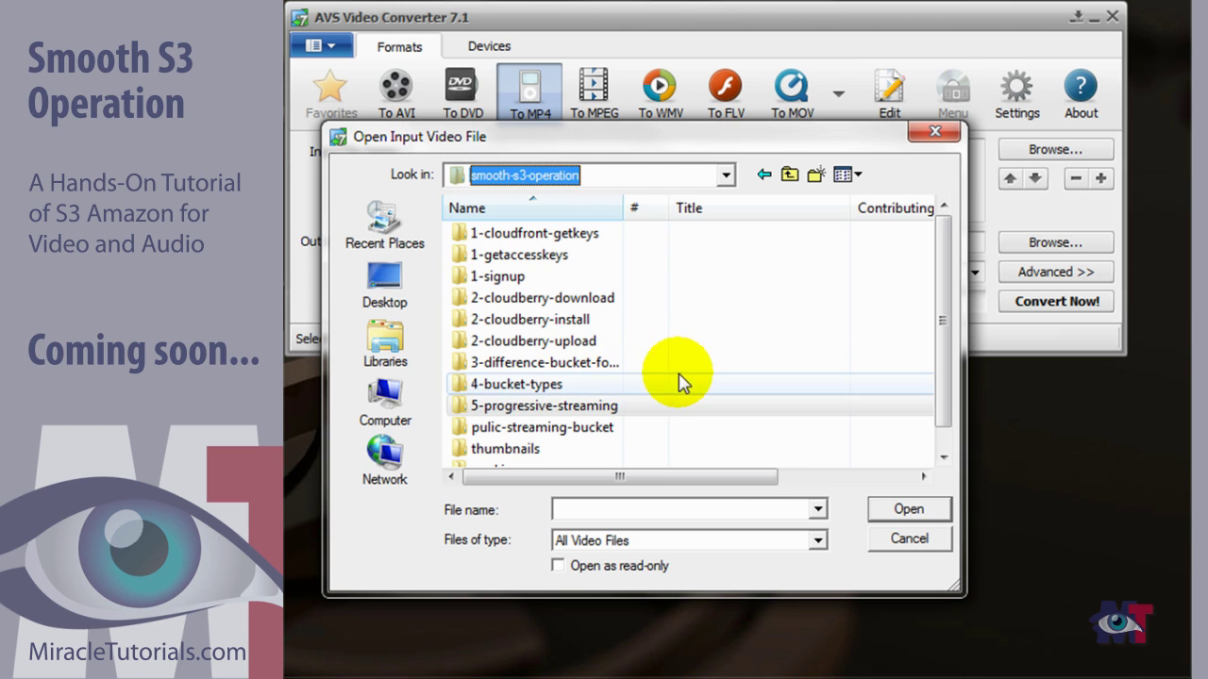
double_click(519, 254)
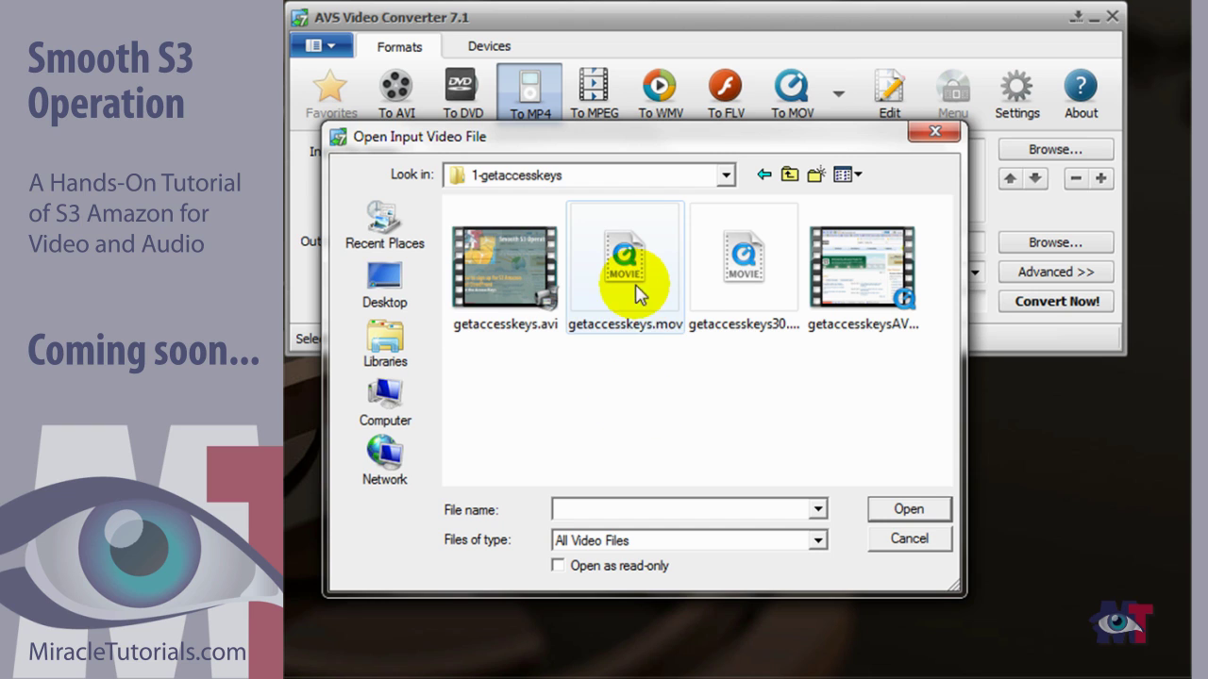
left_click(759, 255)
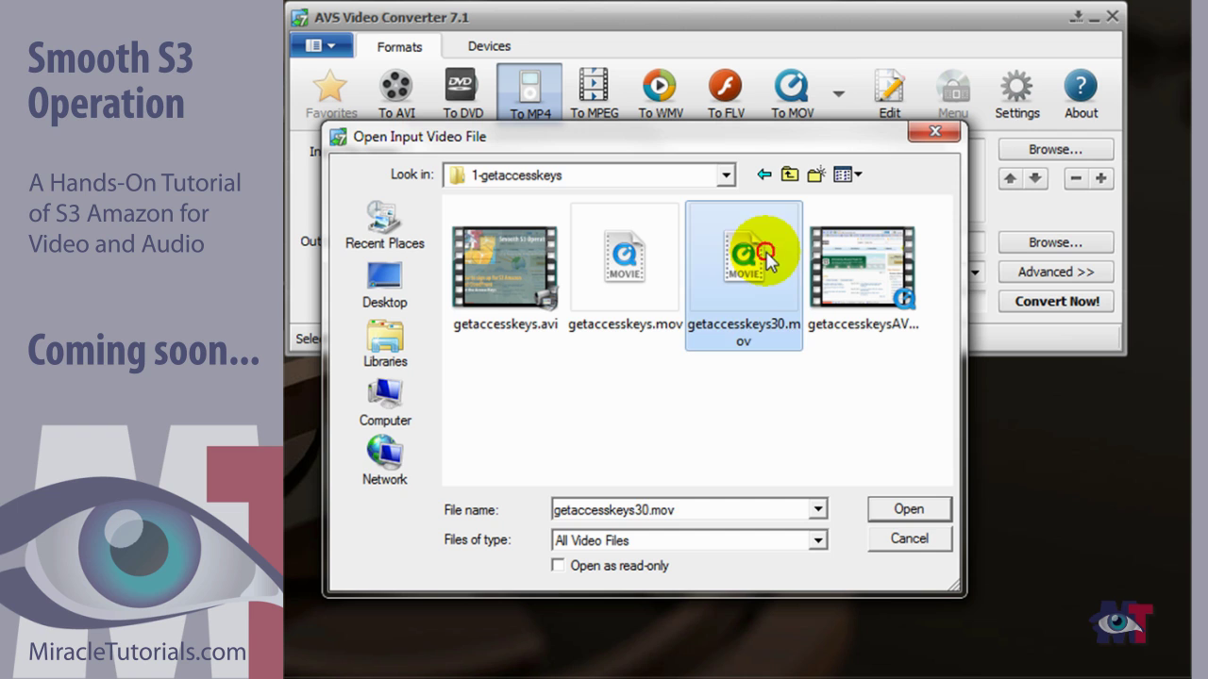
left_click(896, 510)
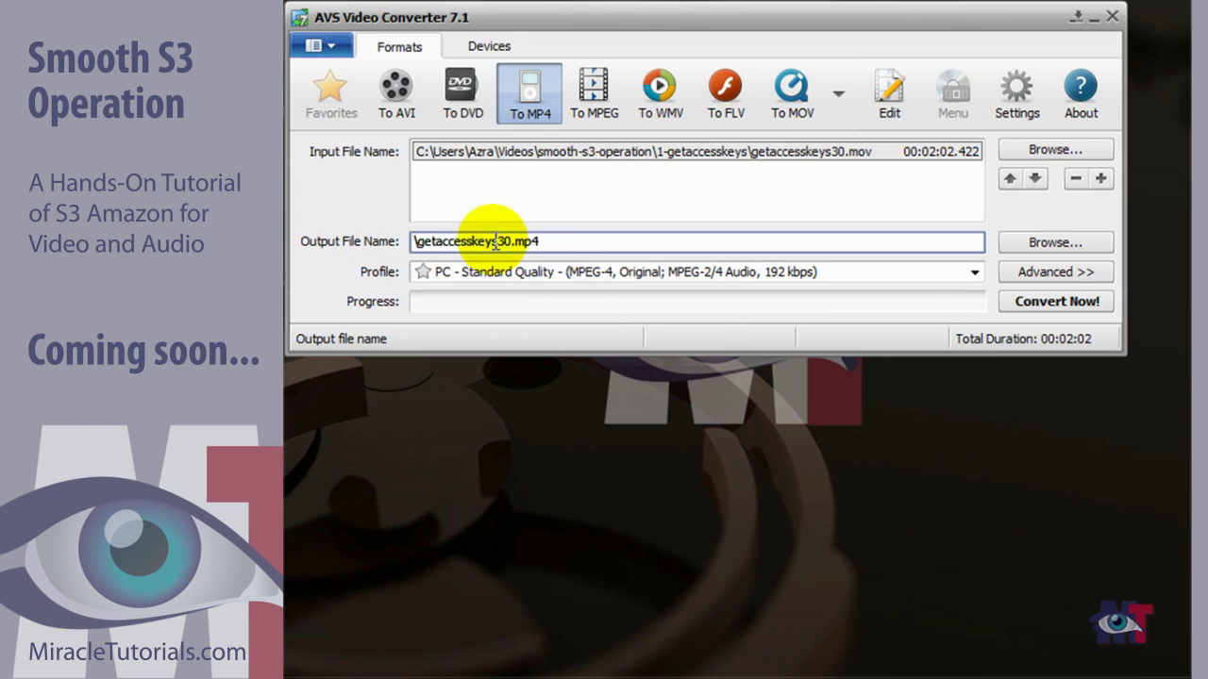
Point the output location to My Videos > smooth-s3-operation > 1-getaccesskeys
left_click(1014, 253)
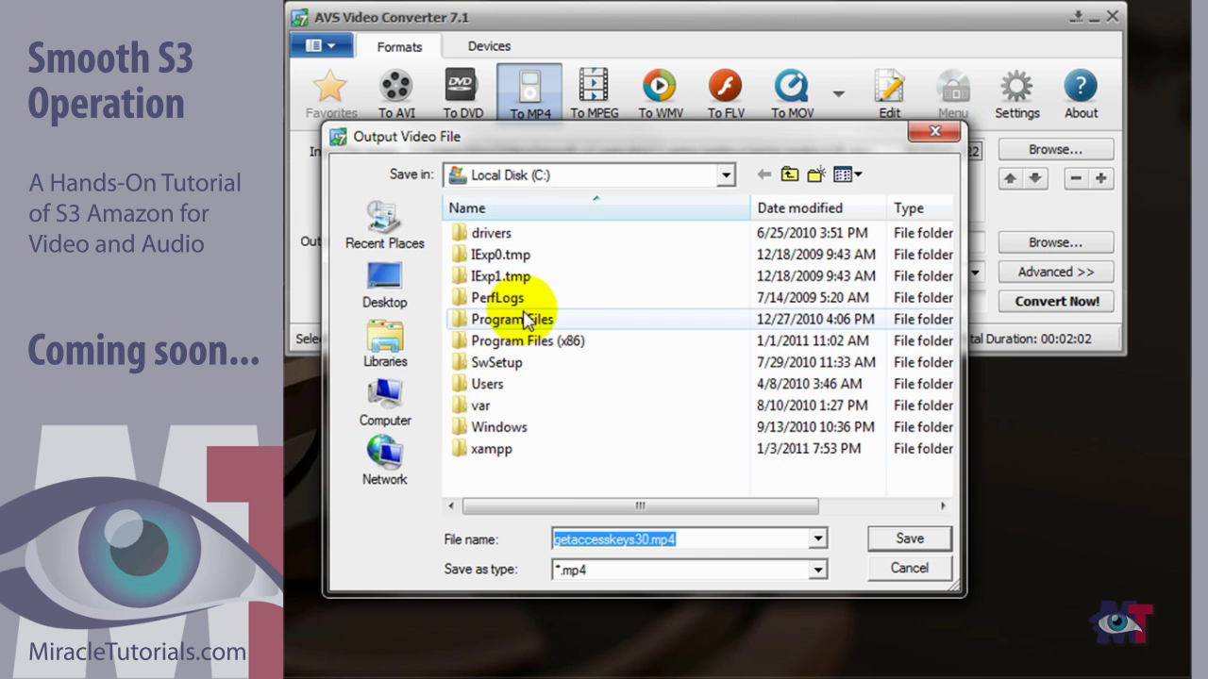
double_click(491, 387)
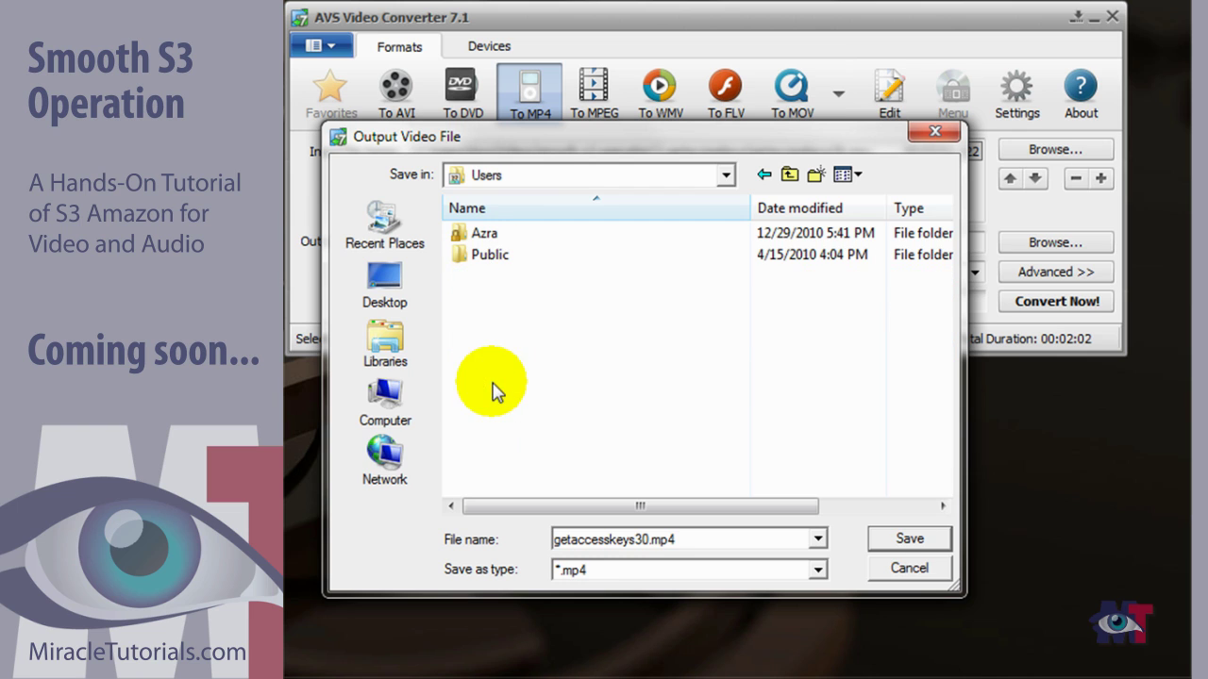
double_click(483, 234)
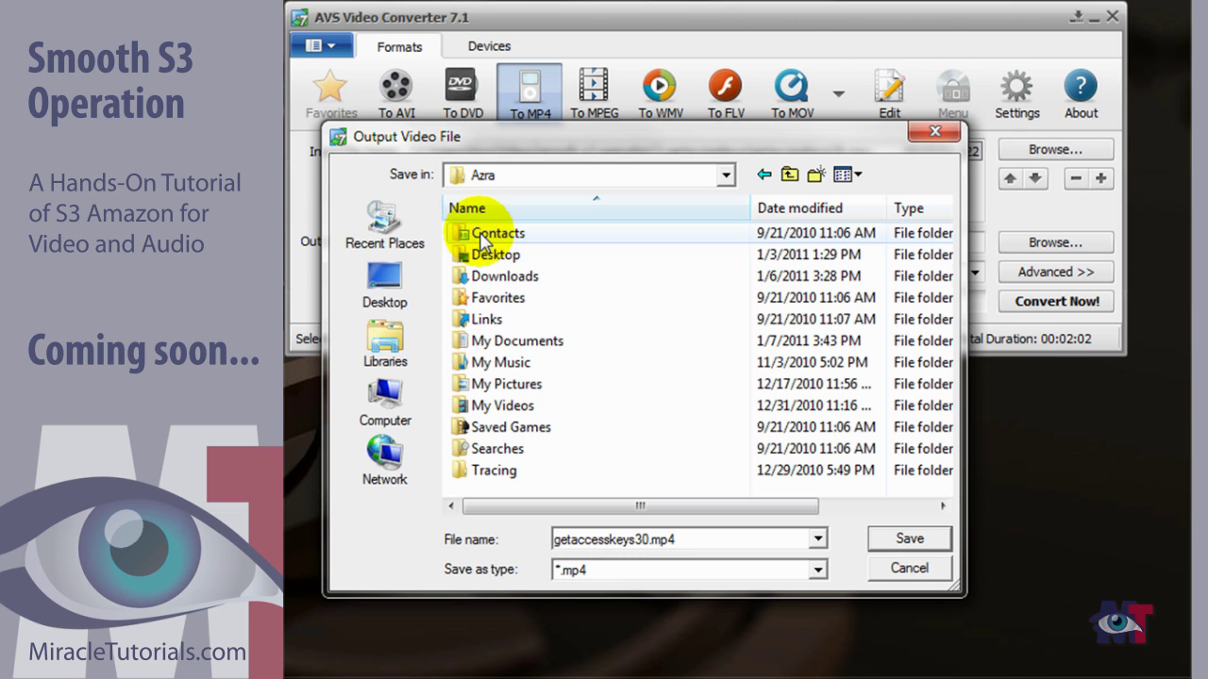
double_click(487, 405)
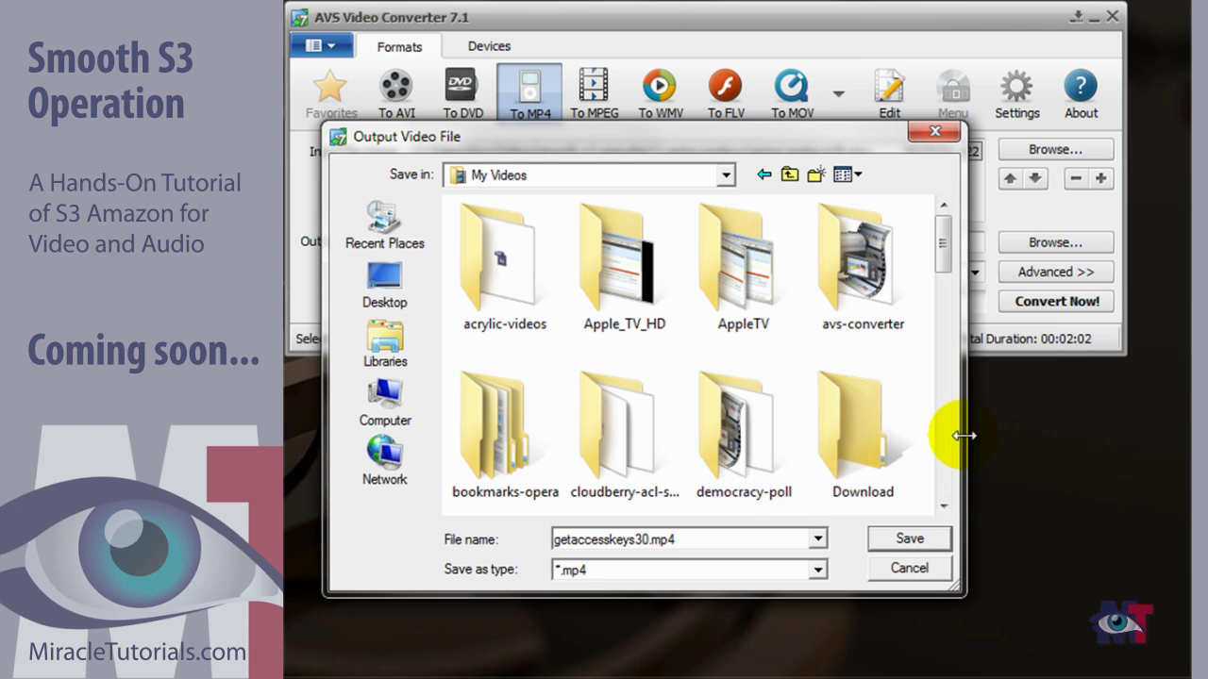
scroll(953, 434, "down", 3)
scroll(953, 434, "down", 6)
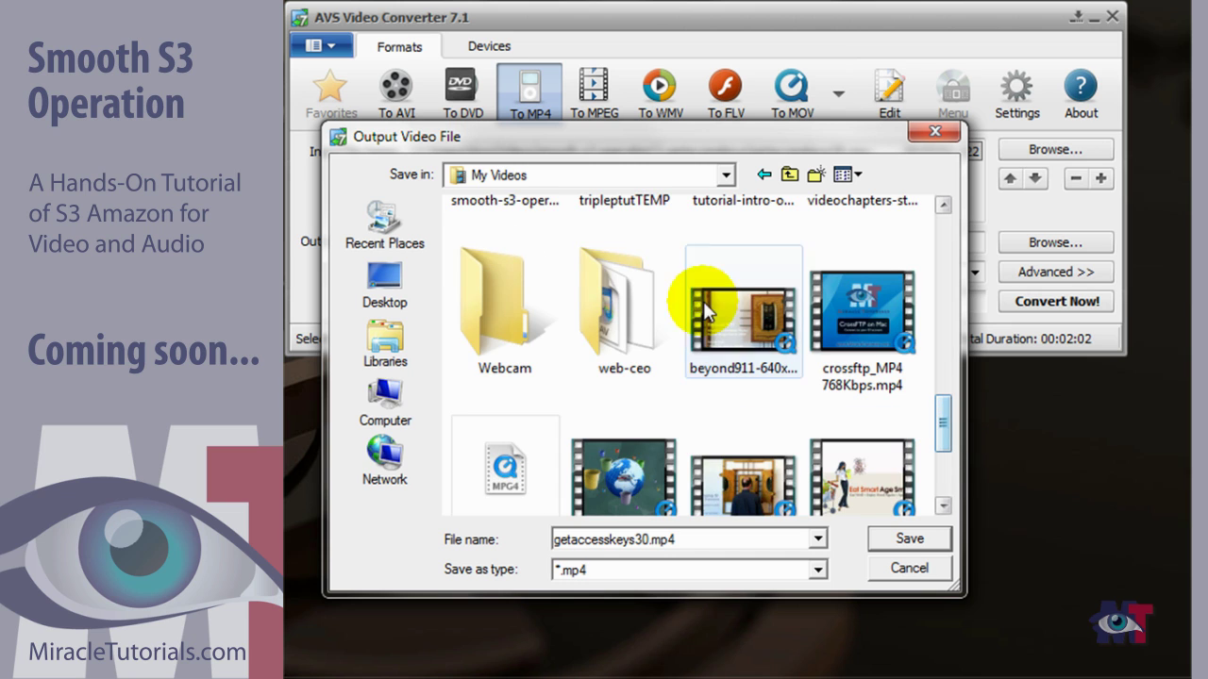
left_click(516, 210)
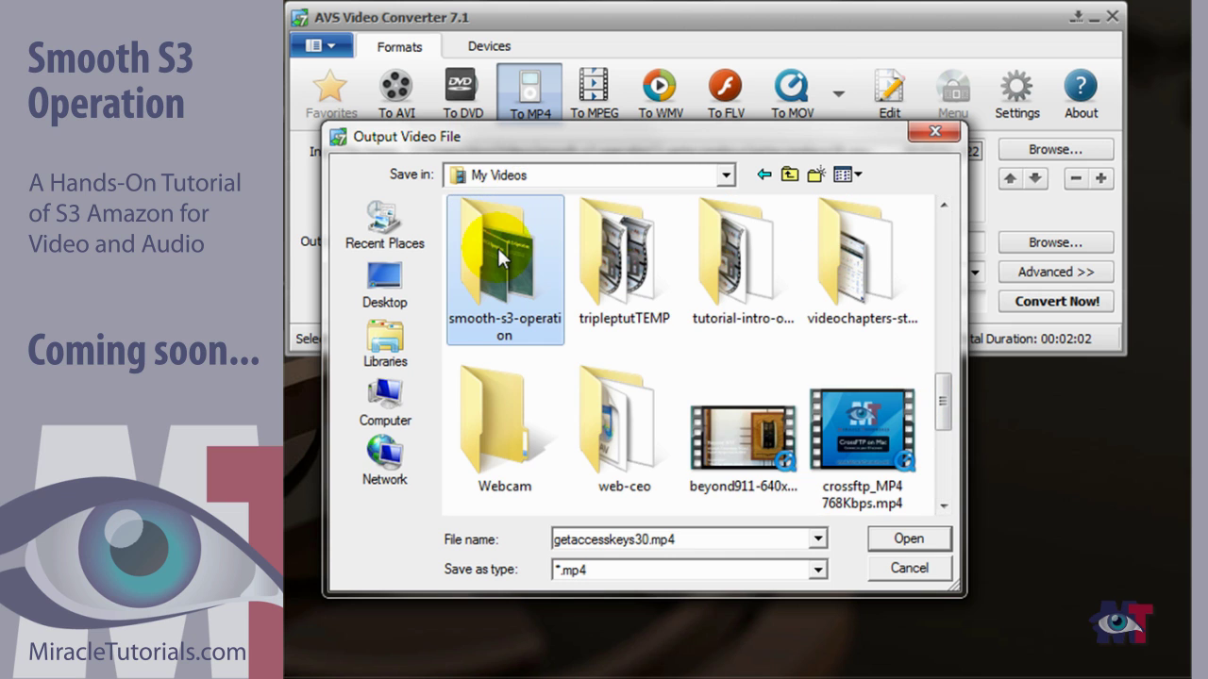
double_click(497, 243)
double_click(504, 257)
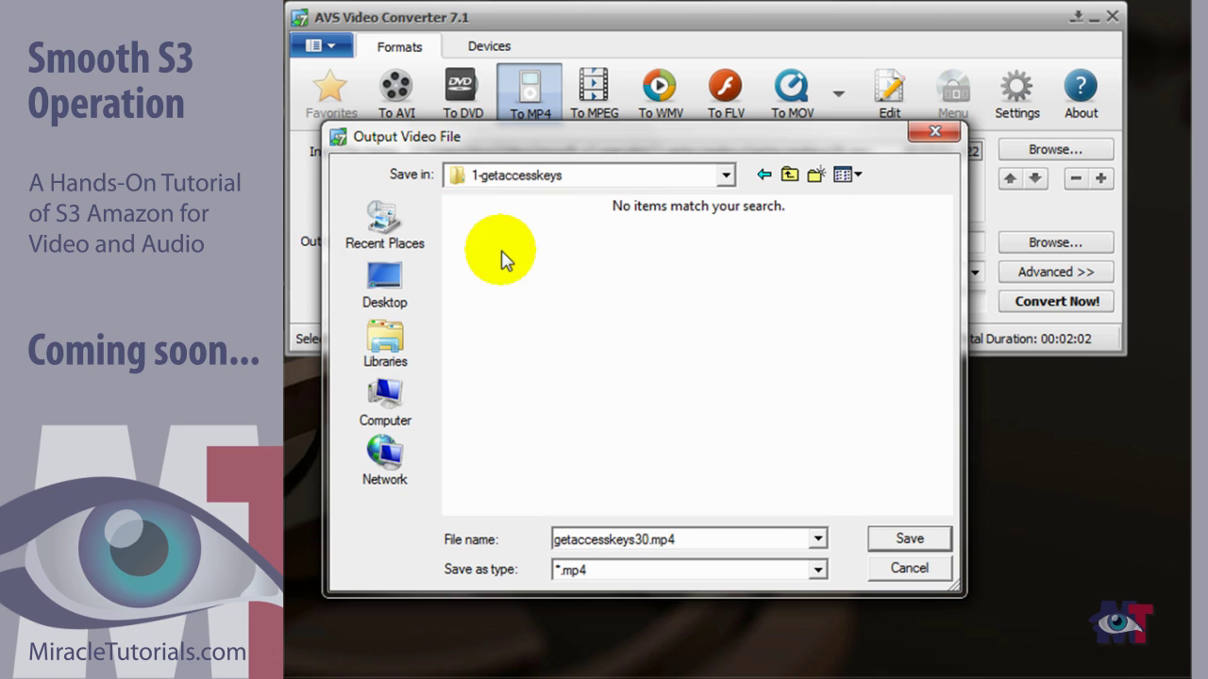
Rename the output file to getaccesskeystest.mp4 and save the choice
double_click(647, 540)
left_click(647, 540)
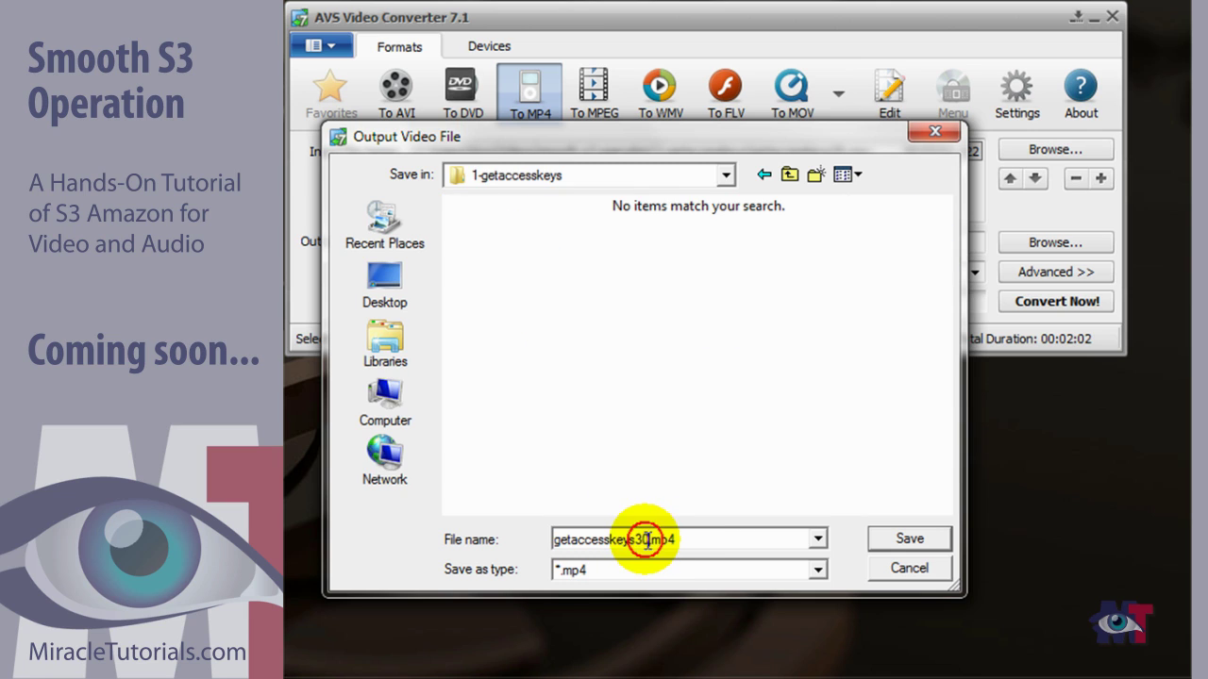
key("BackSpace")
key("BackSpace")
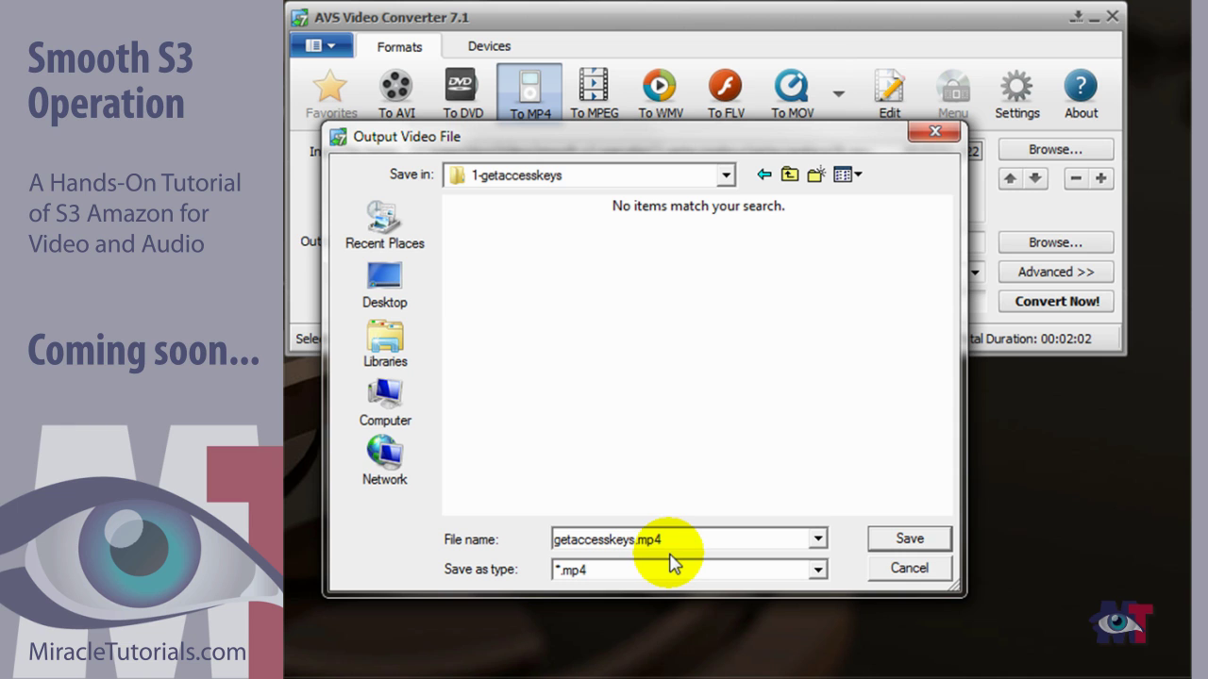
type("test")
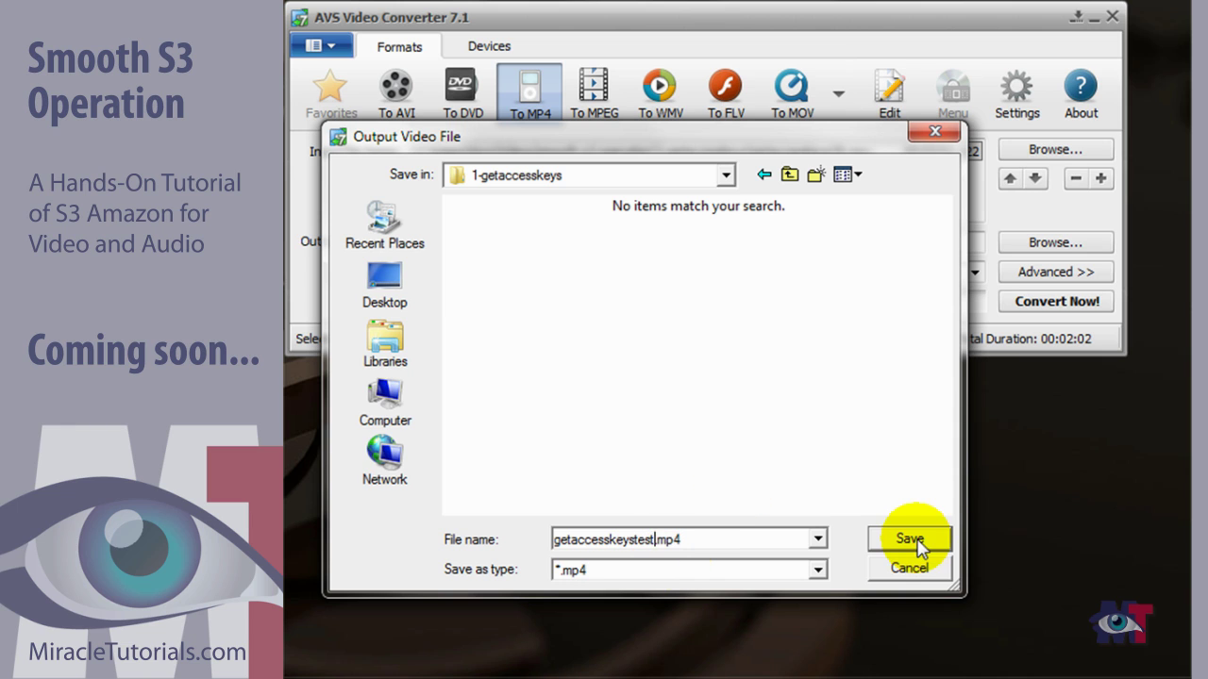
left_click(908, 537)
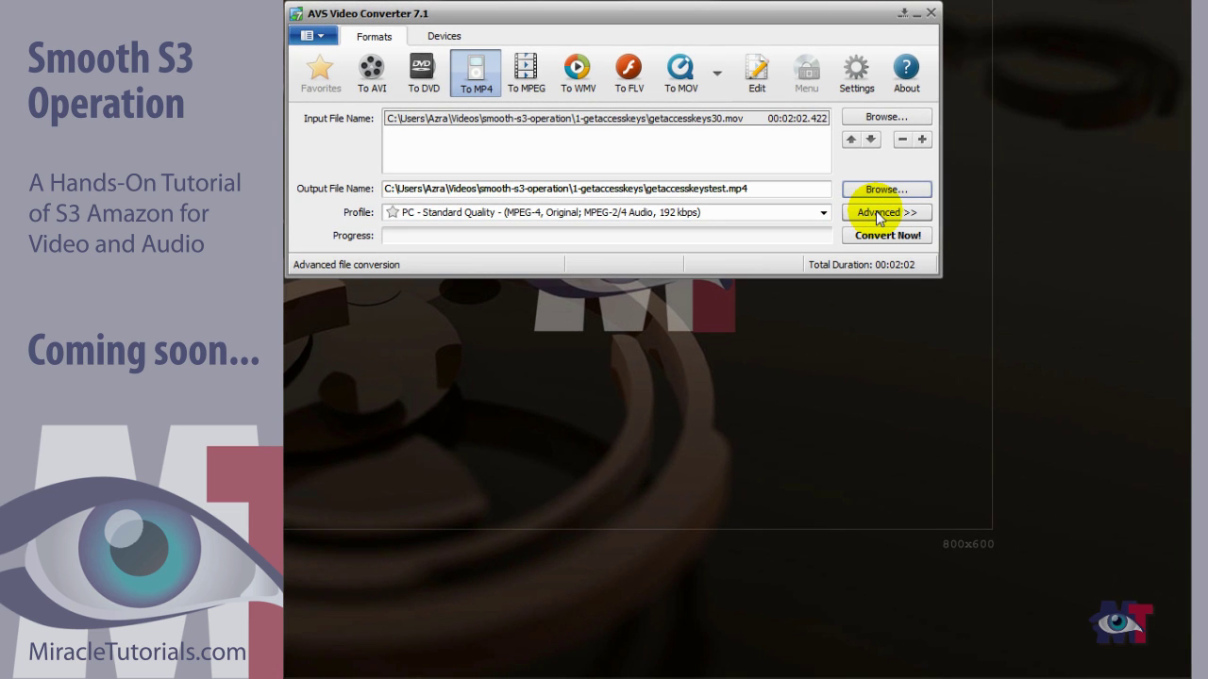
Show the advanced conversion options: MPEG4 video at 1200 kbps, 192 kbps audio
left_click(878, 216)
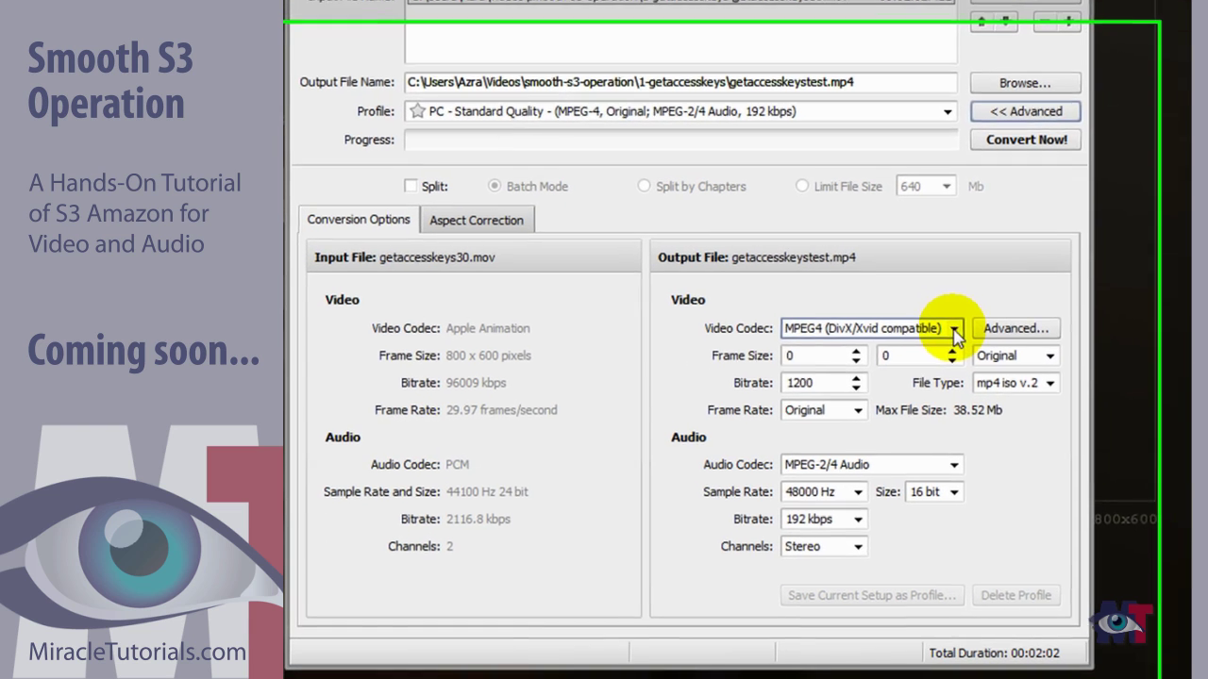
Switch the video codec to H.264/AVC and set the bitrate field to 1200 kbps
left_click(955, 329)
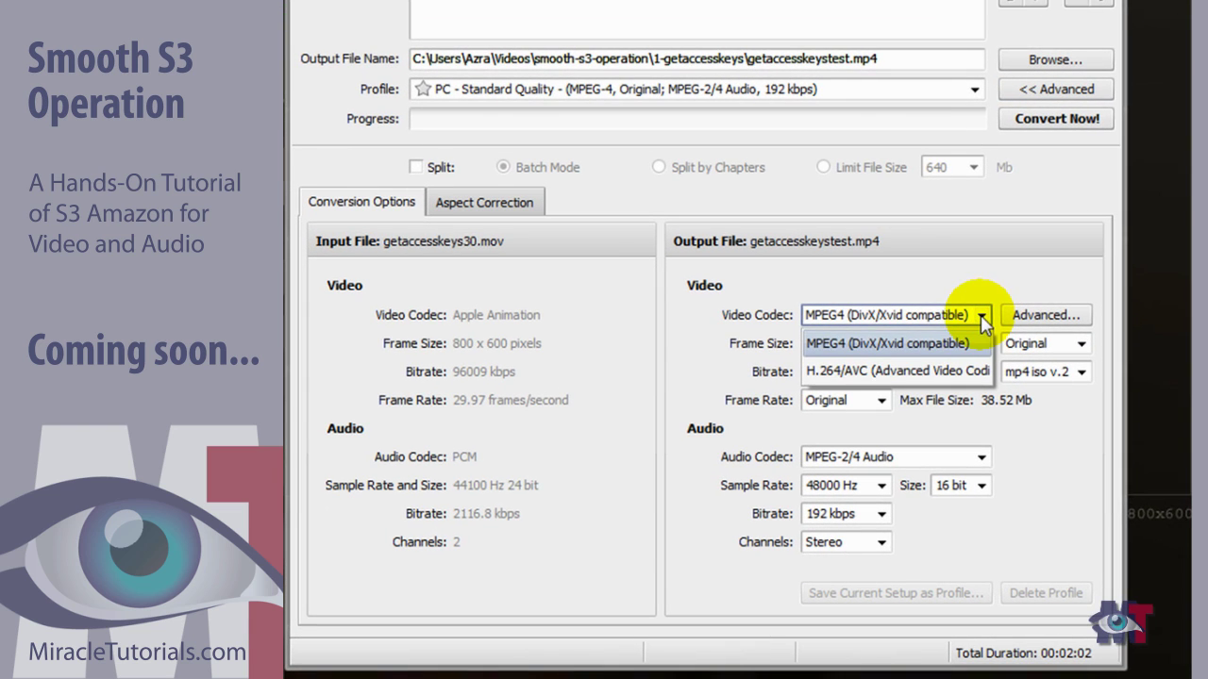
left_click(879, 381)
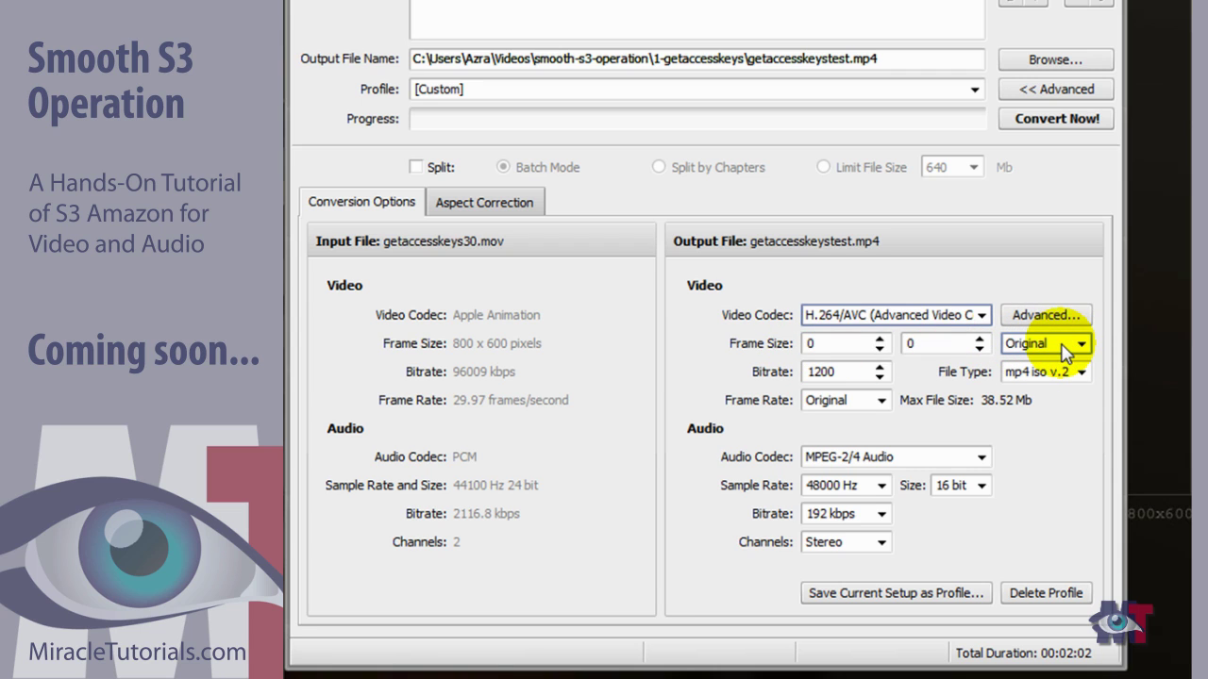
double_click(821, 372)
left_click(839, 371)
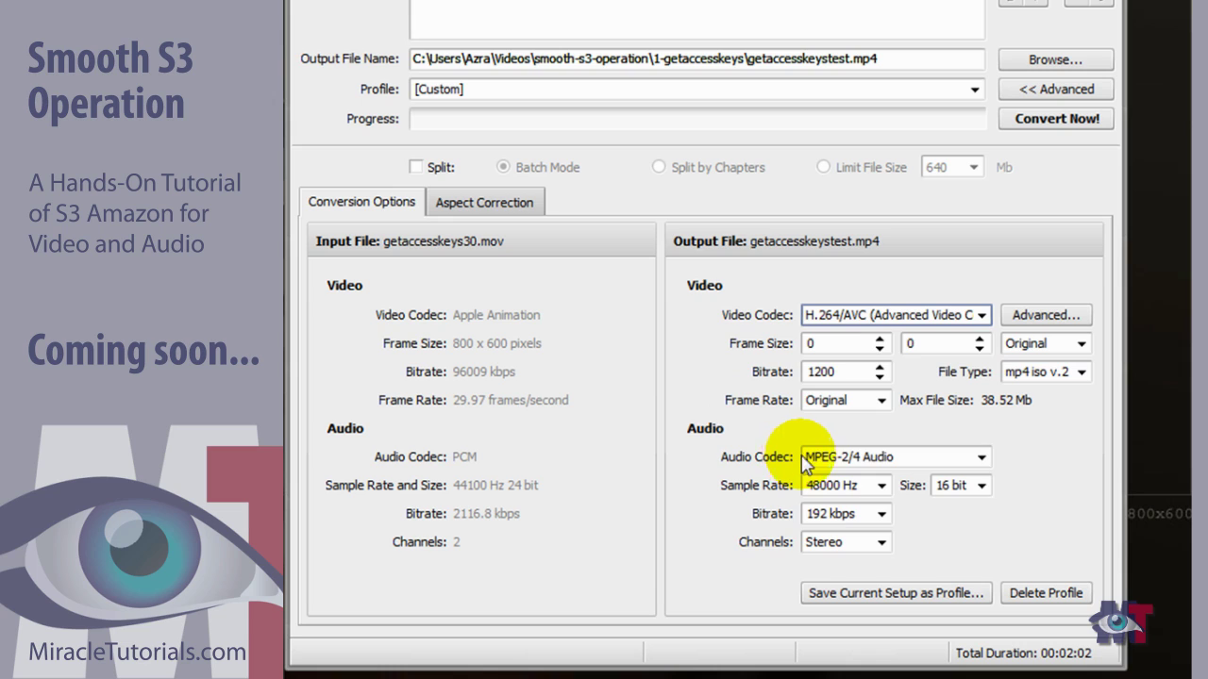
Set the audio sample rate to 44100 Hz and bring up the H.264 codec settings
left_click(885, 487)
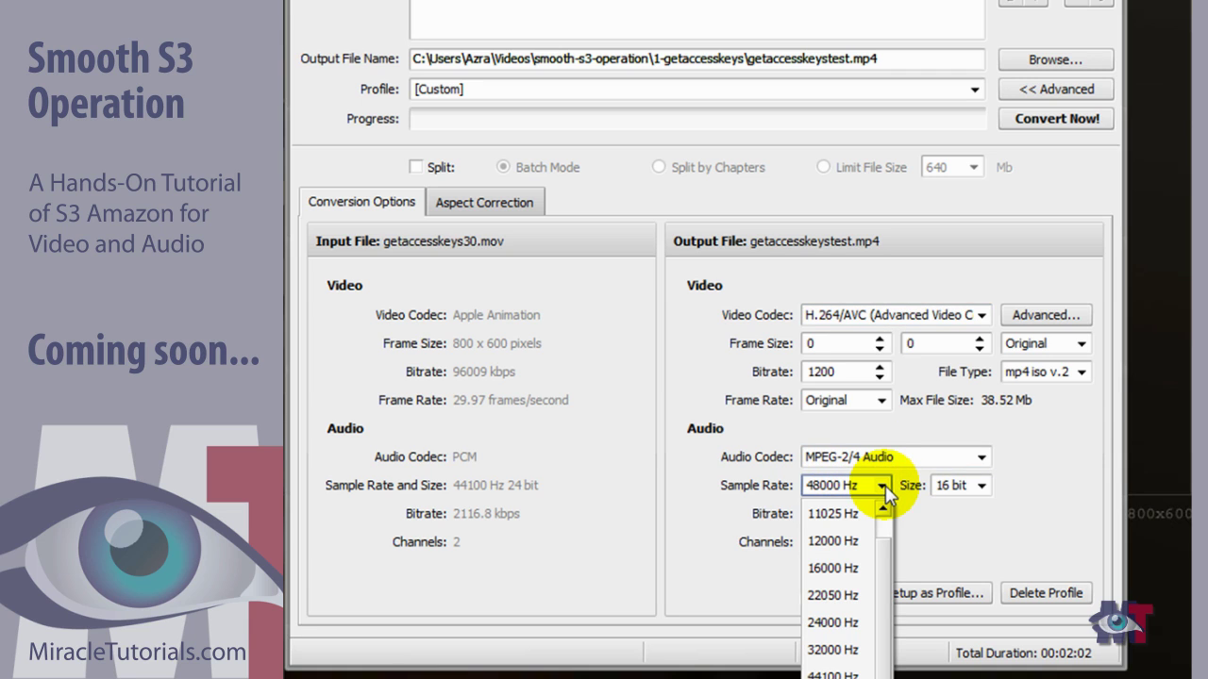
left_click(830, 673)
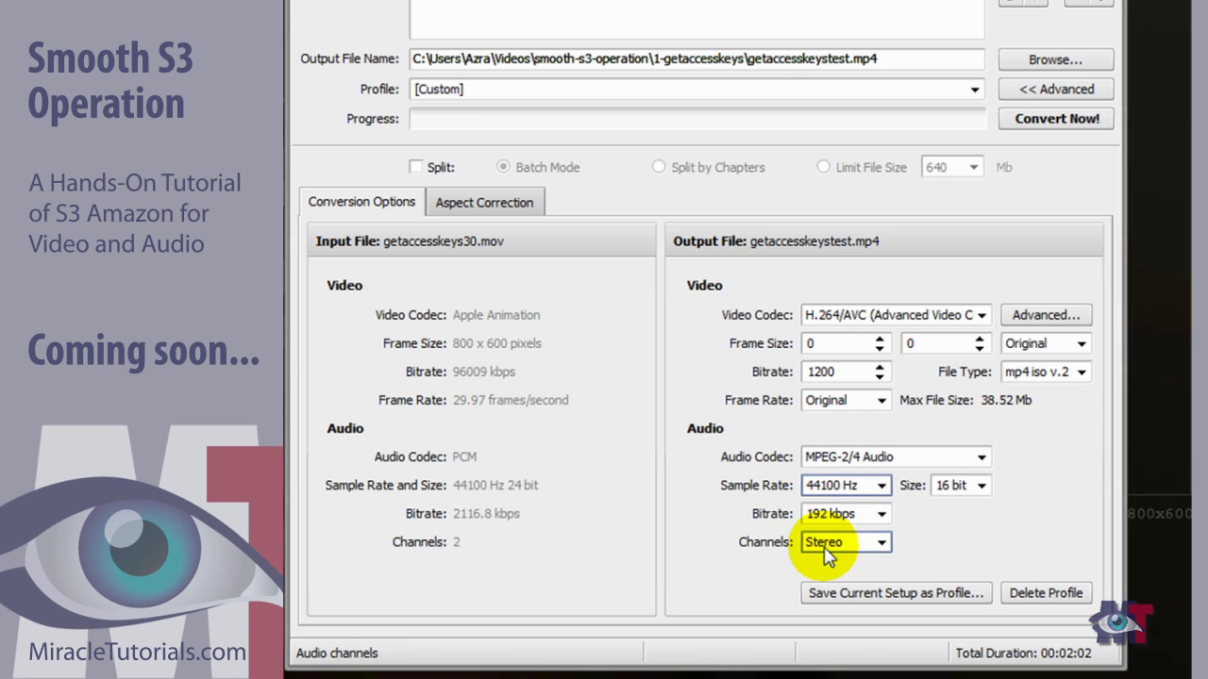
left_click(1057, 321)
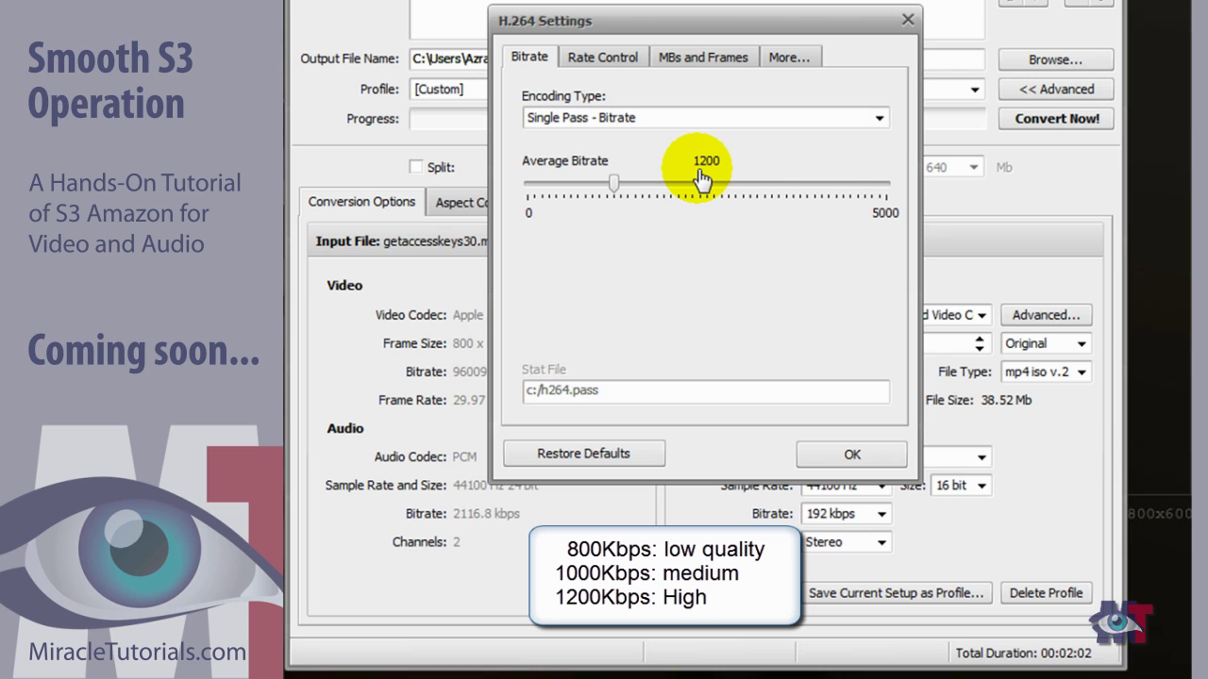
left_click(878, 117)
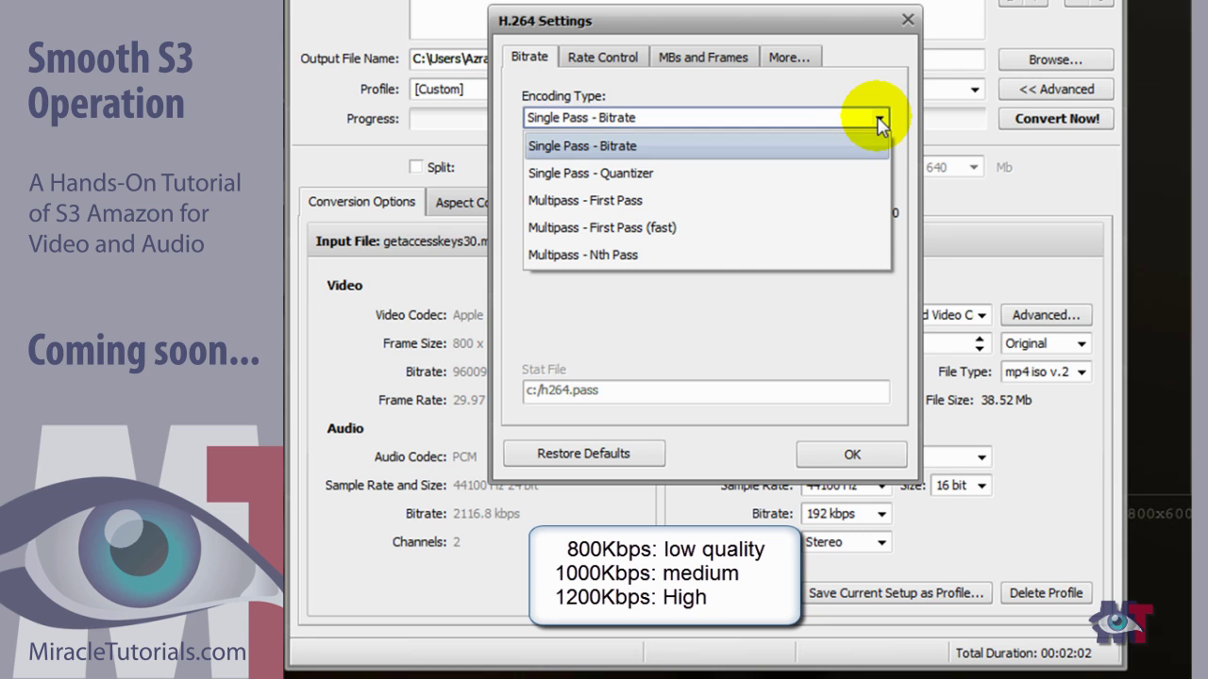
left_click(595, 176)
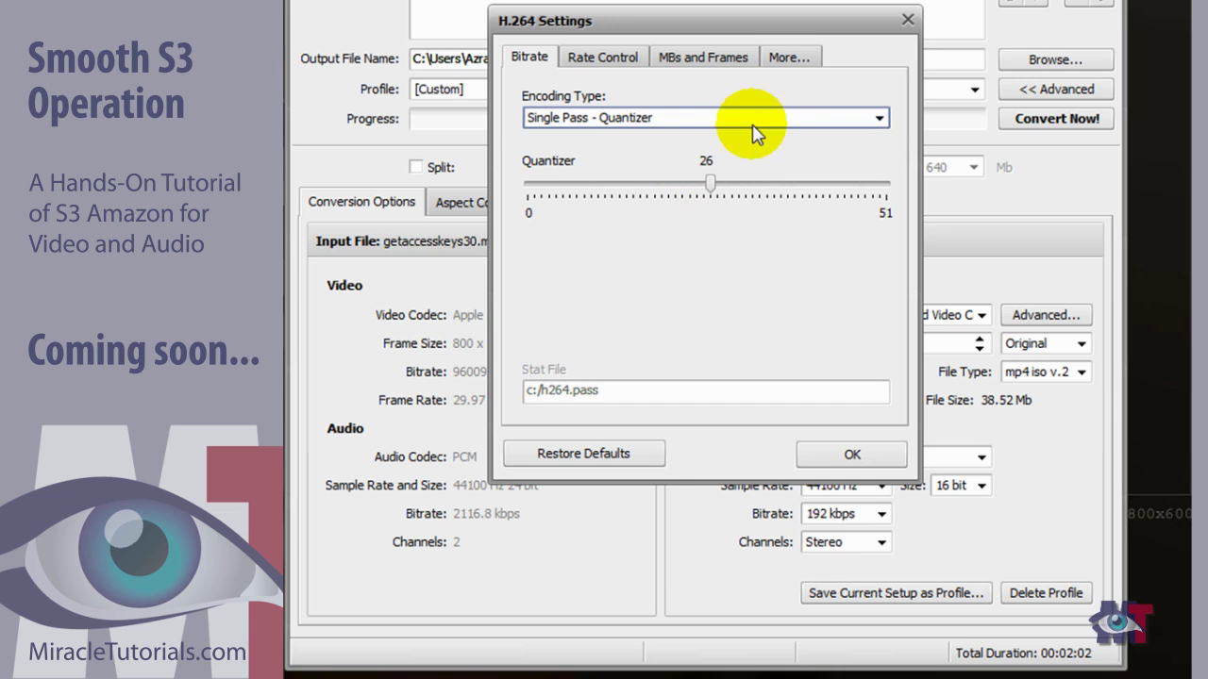
left_click(879, 118)
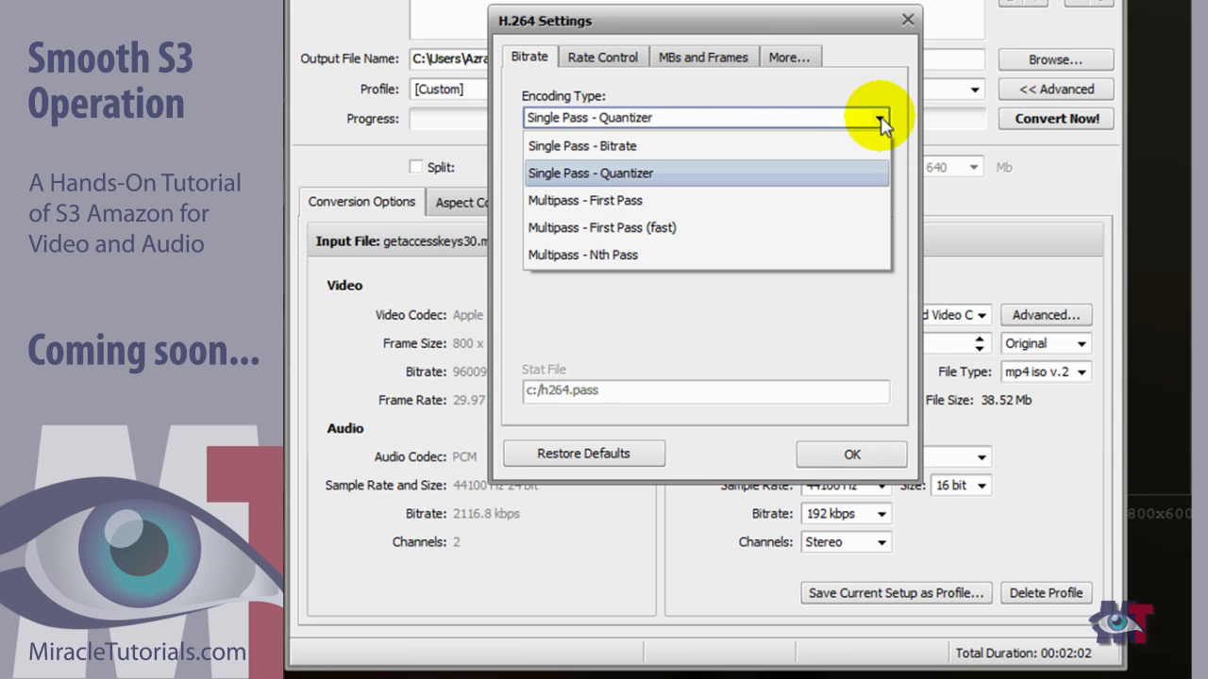
left_click(708, 152)
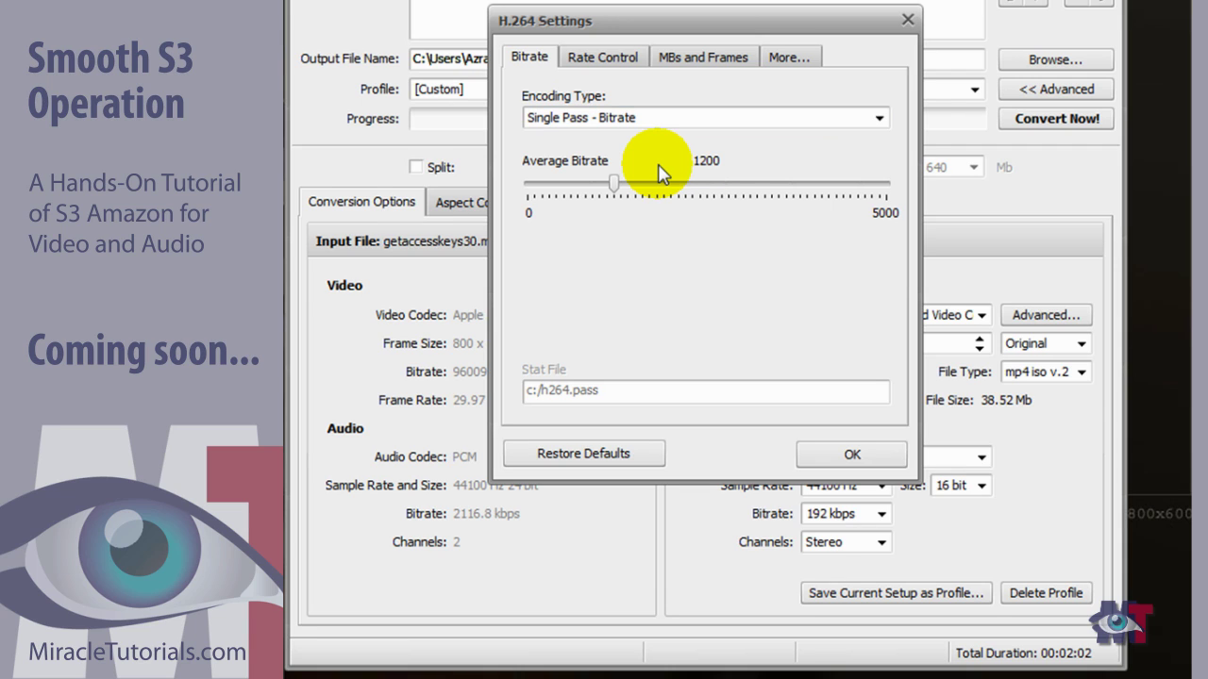
left_click(877, 117)
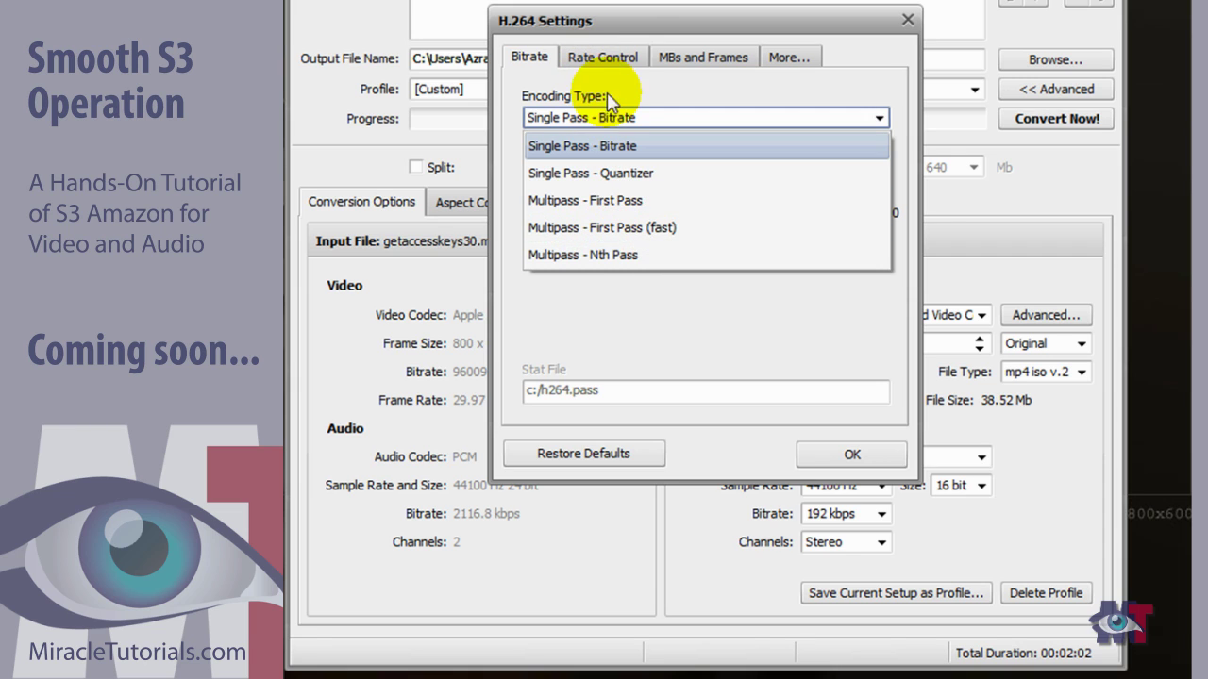
Show H.264 Rate Control: bitrate variability 60%, QP limits 10–51, step 4
left_click(594, 58)
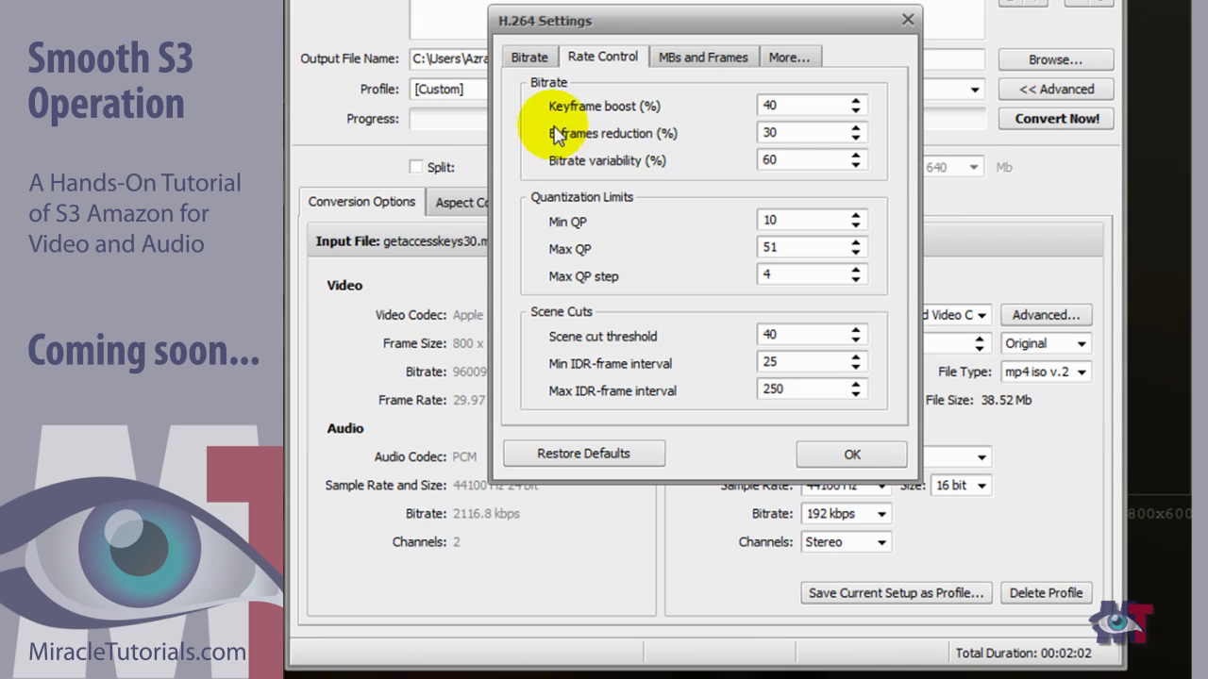
left_click(769, 106)
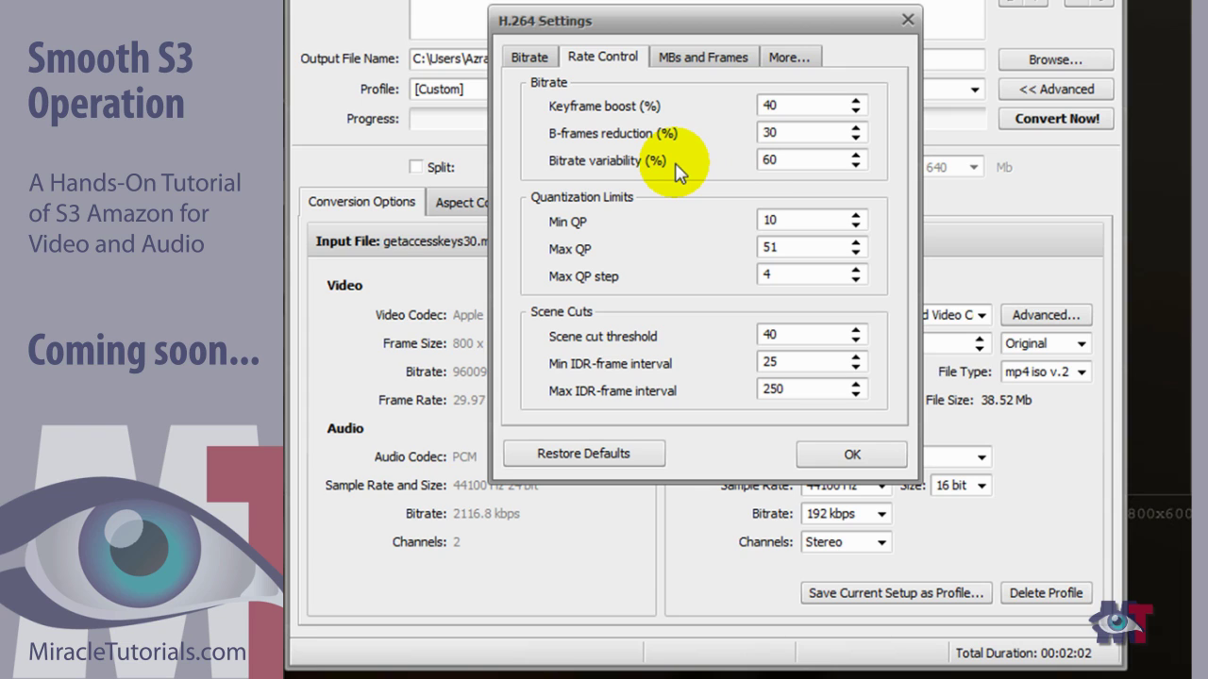
left_click(825, 162)
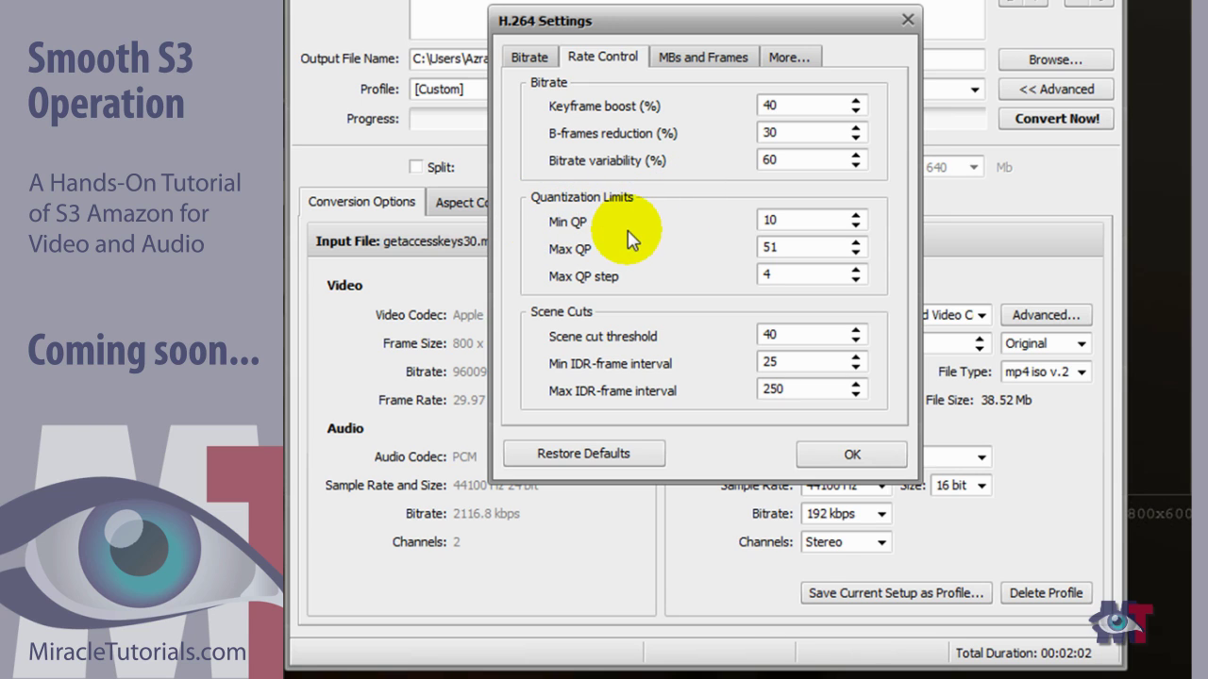
left_click(762, 221)
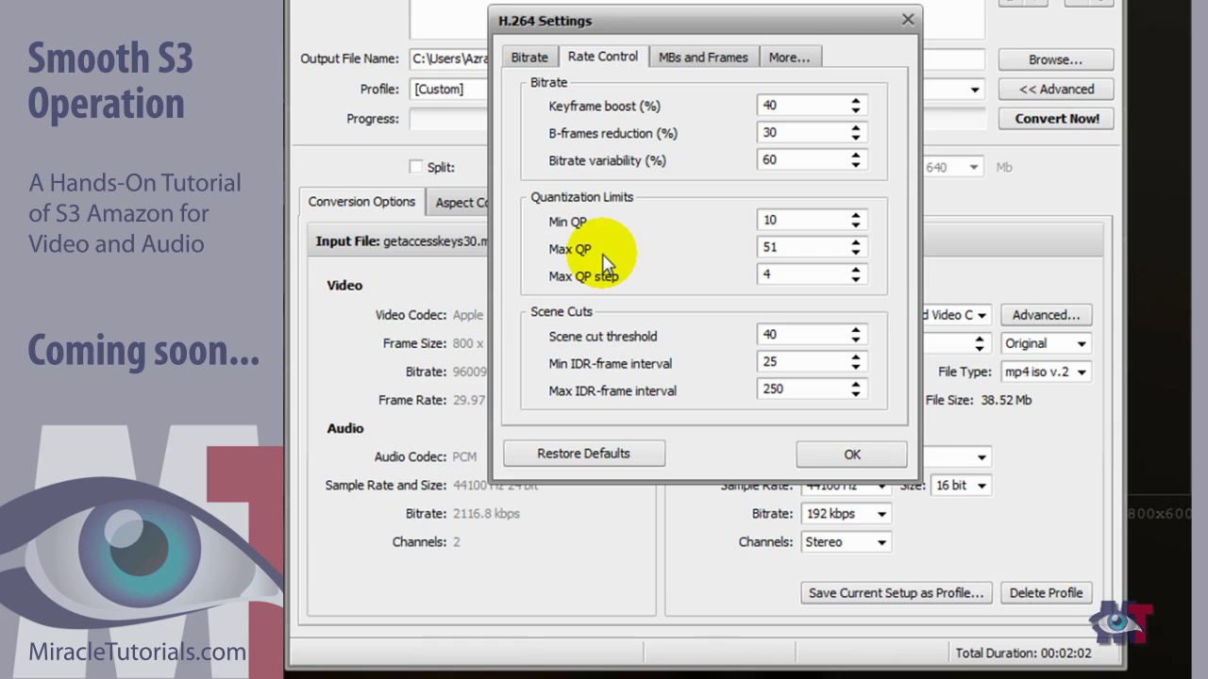
double_click(770, 247)
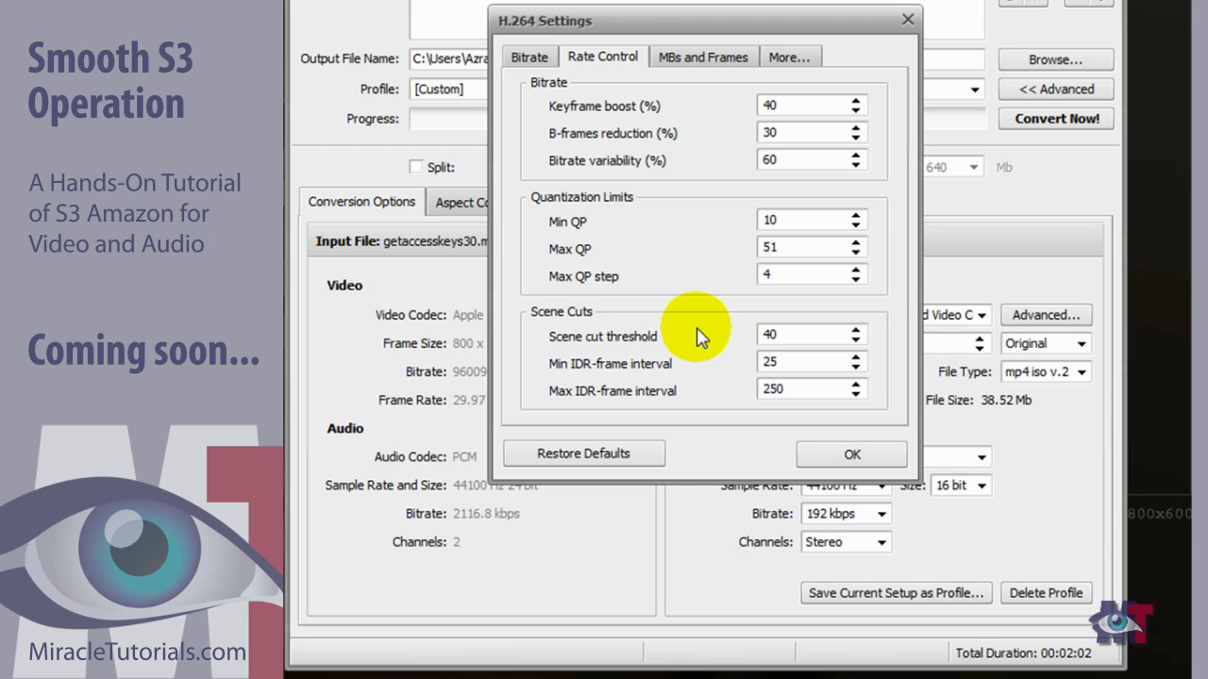
Check the scene cut threshold, then move to the MBs and Frames options
left_click(783, 332)
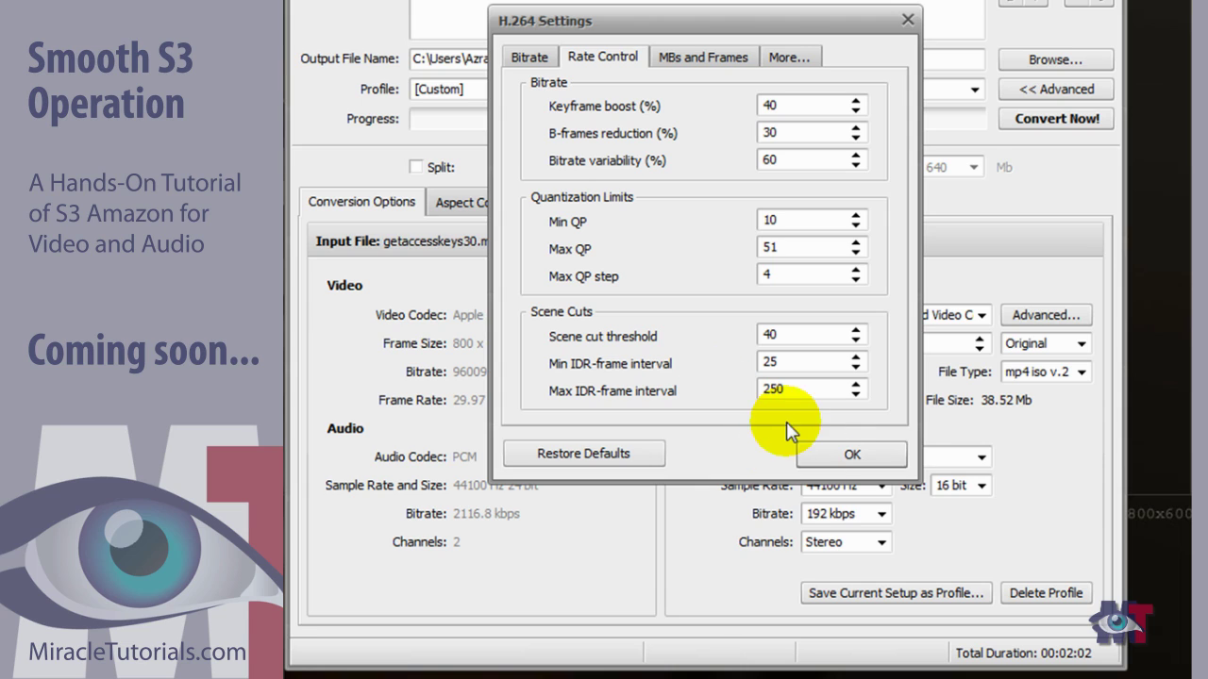
left_click(715, 59)
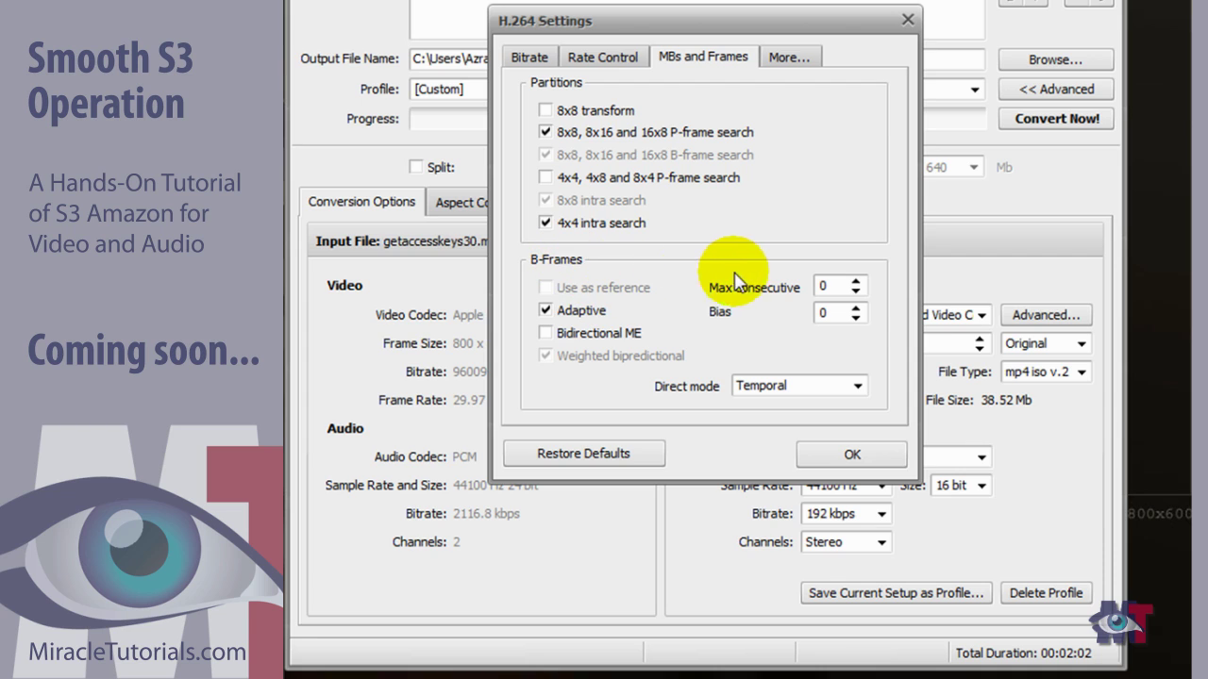
Set Max consecutive B-frames to 2
left_click(856, 280)
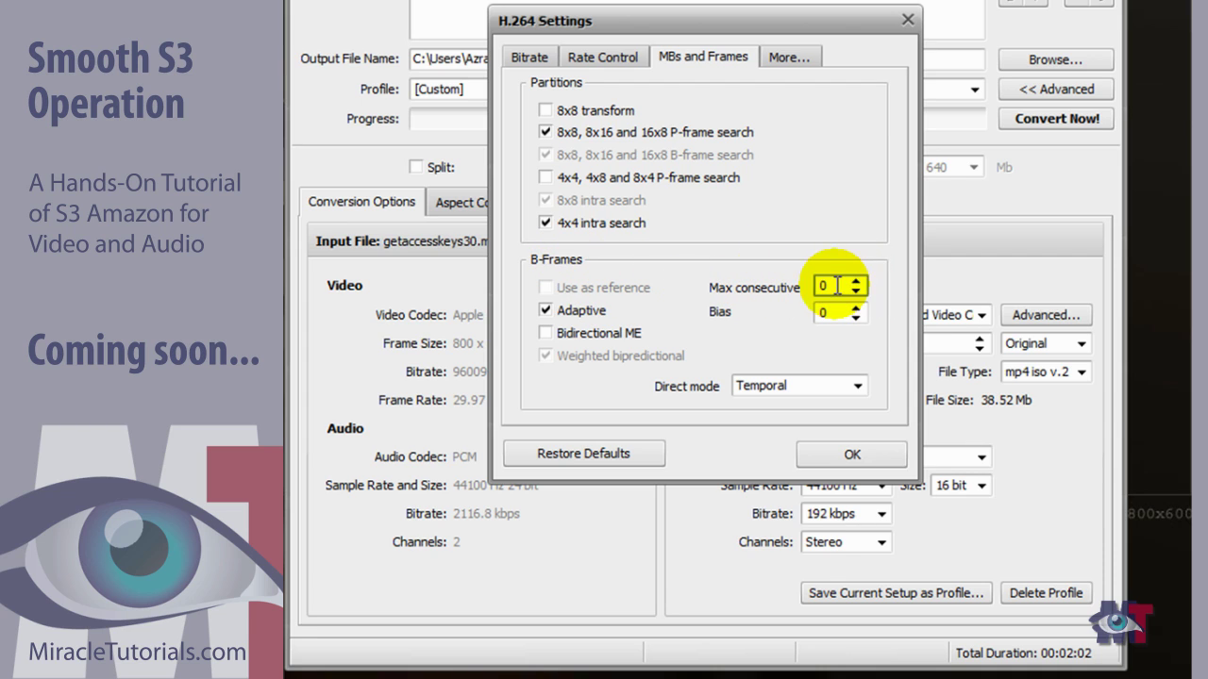
double_click(827, 285)
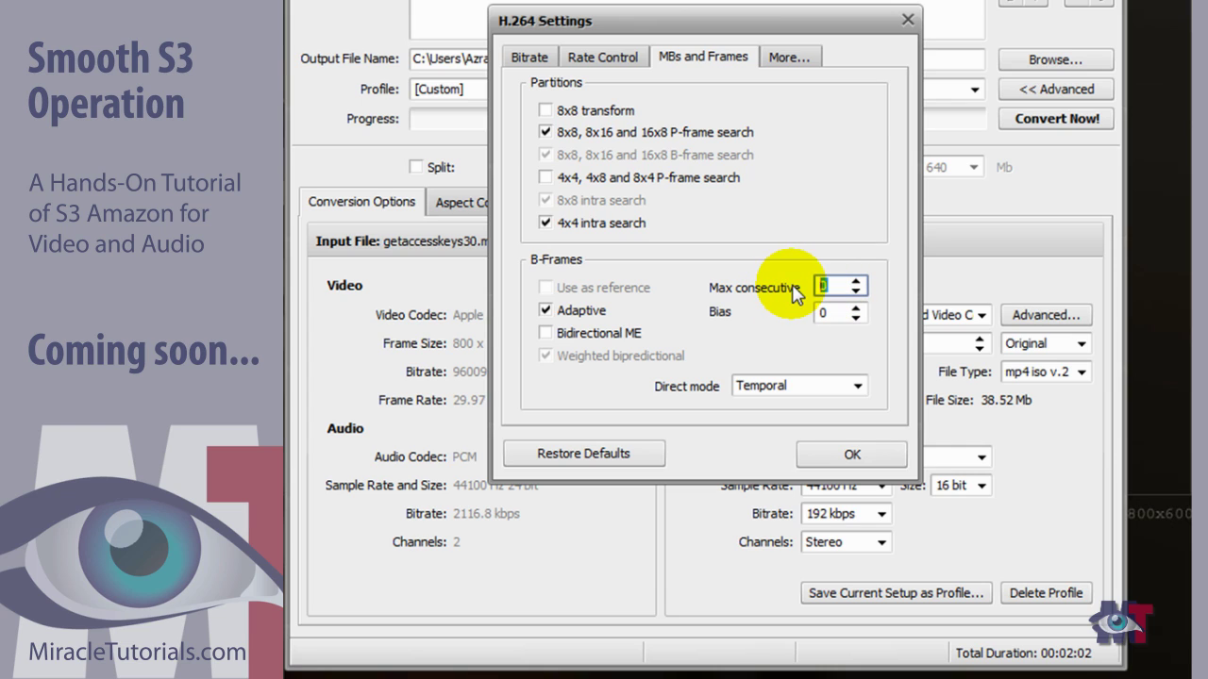
type("2")
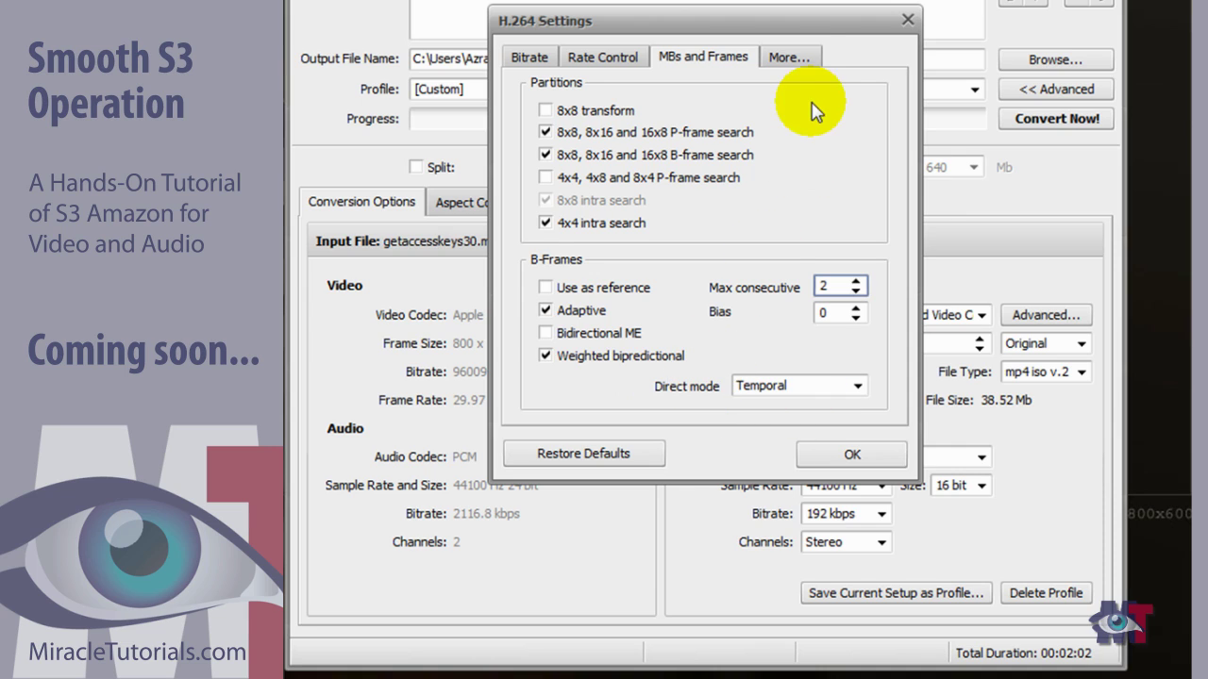
Keep Hexagonal Search as motion estimation and edit the max reference frames value (1)
left_click(788, 59)
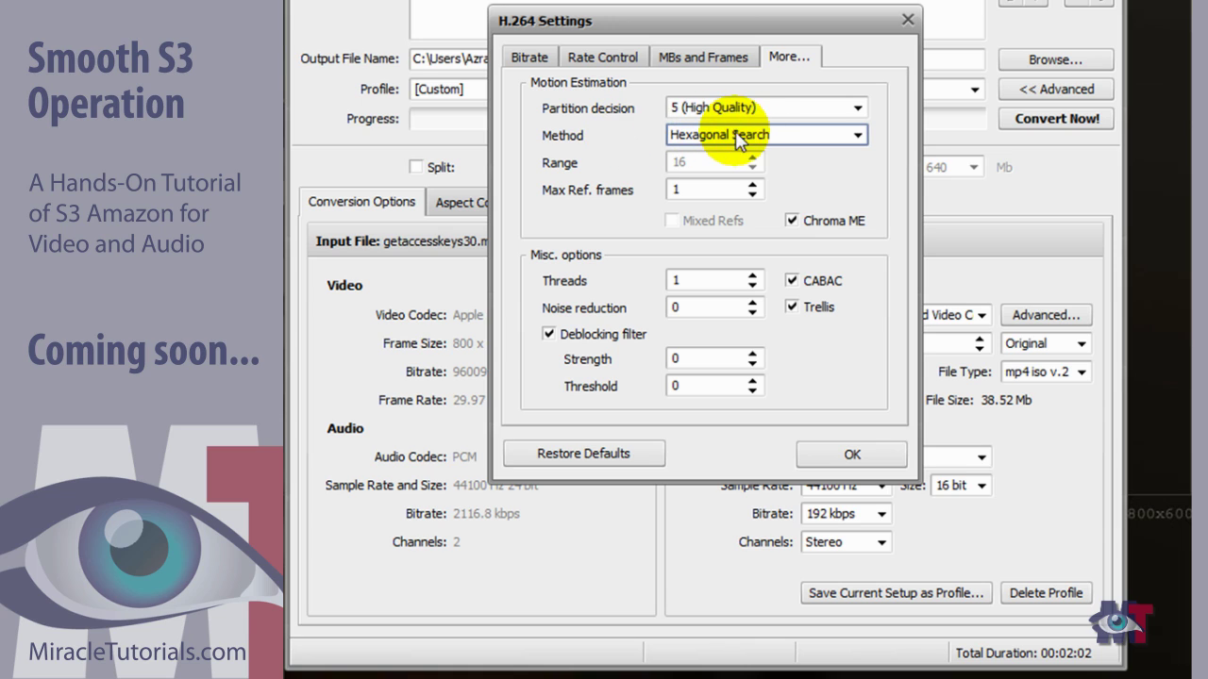
left_click(858, 136)
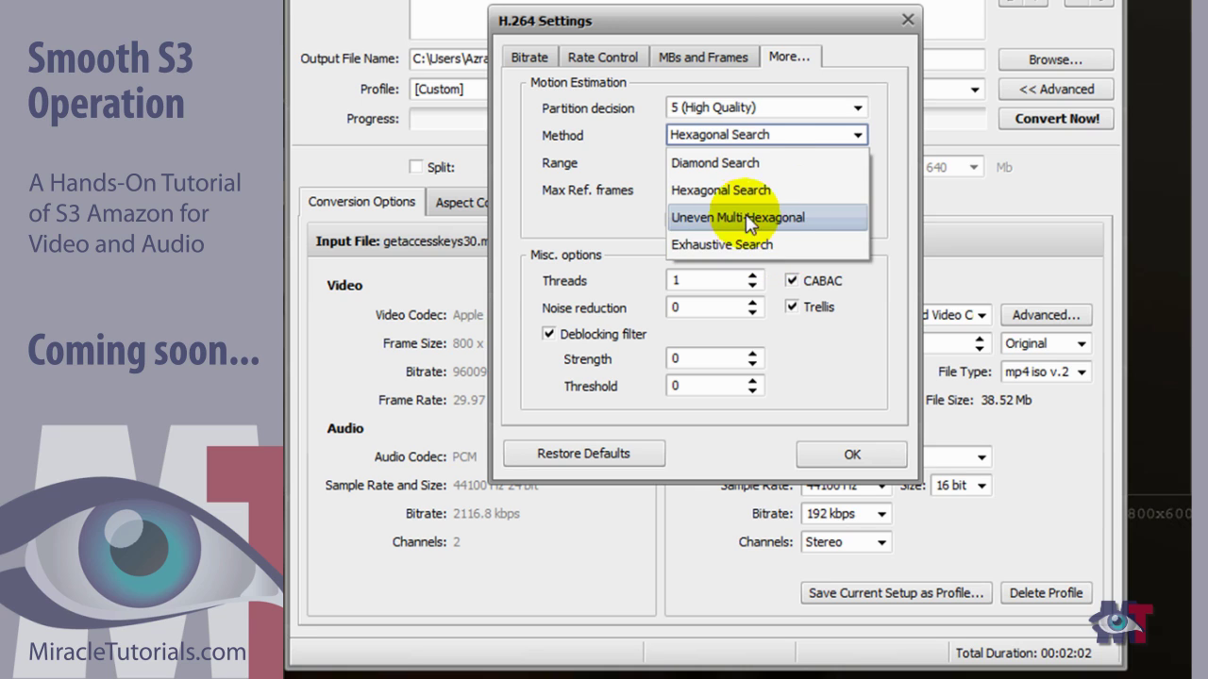
left_click(713, 189)
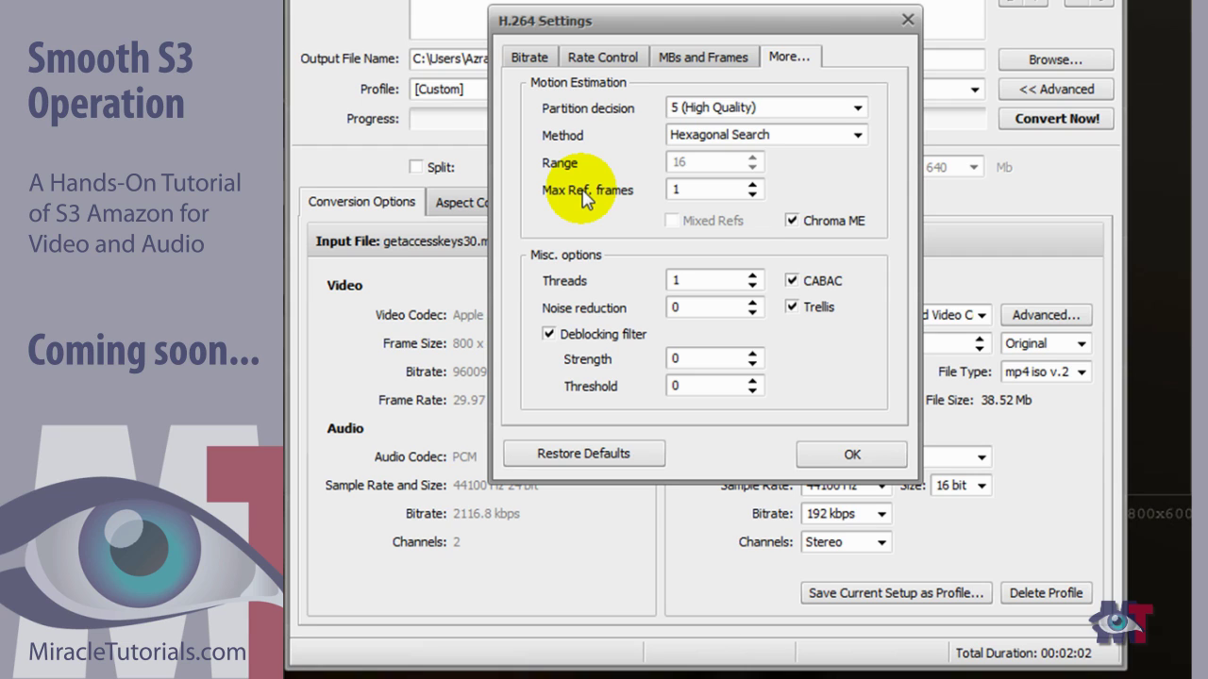
left_click(682, 189)
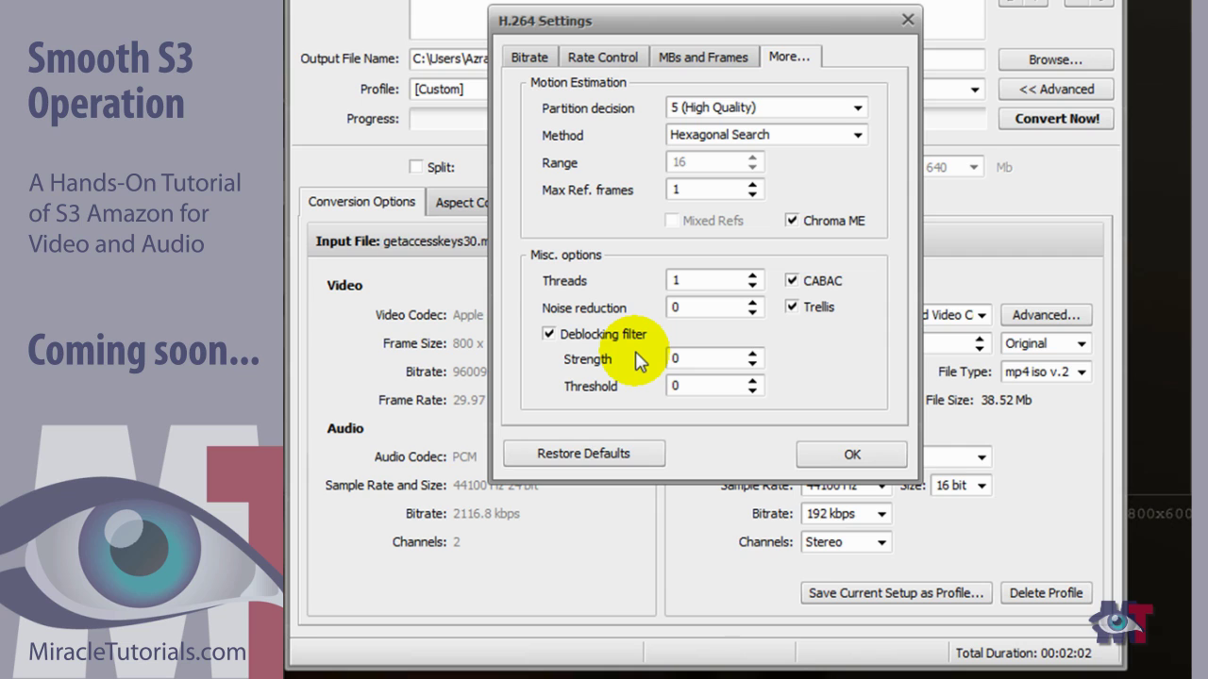
Accept the H.264 settings and save the setup as profile 'MP4 bitrate 1200 800x600 tutorials'
left_click(849, 456)
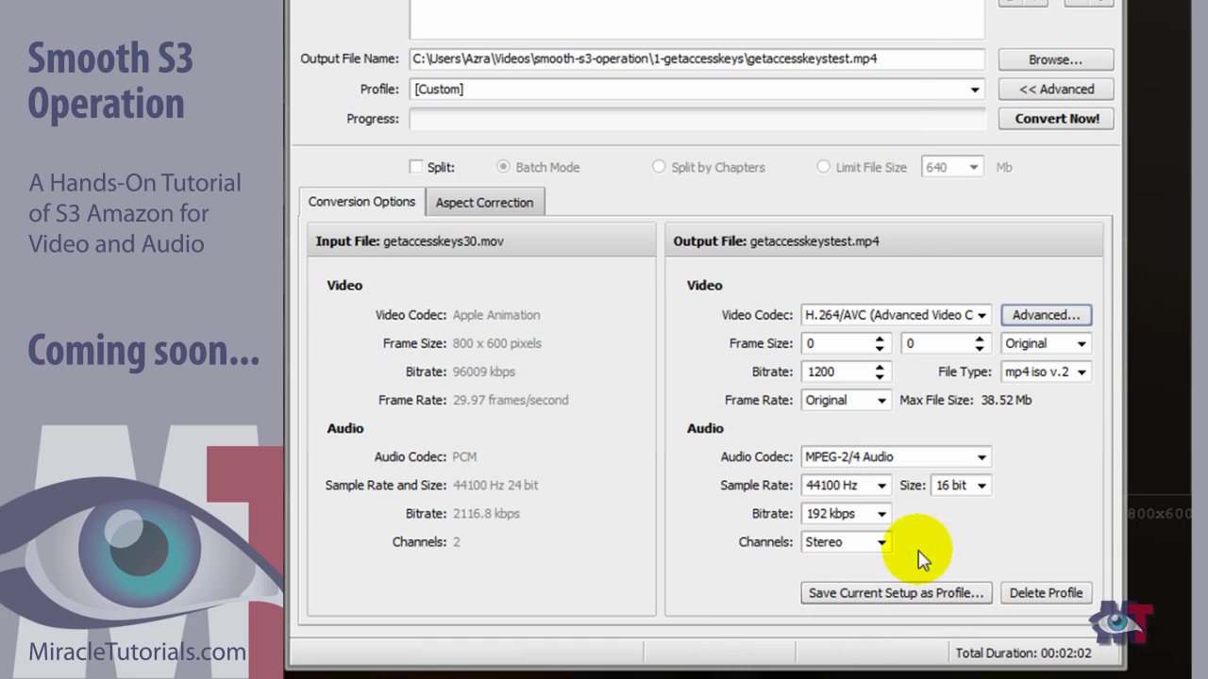
left_click(893, 598)
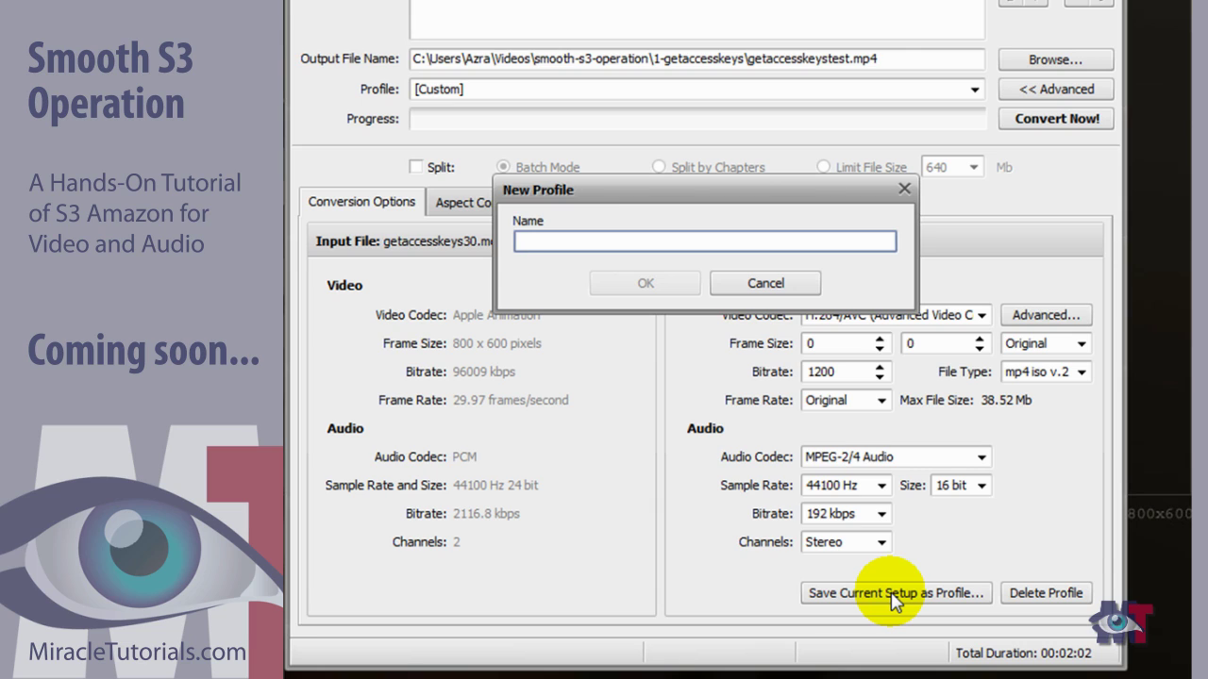
type("MP4")
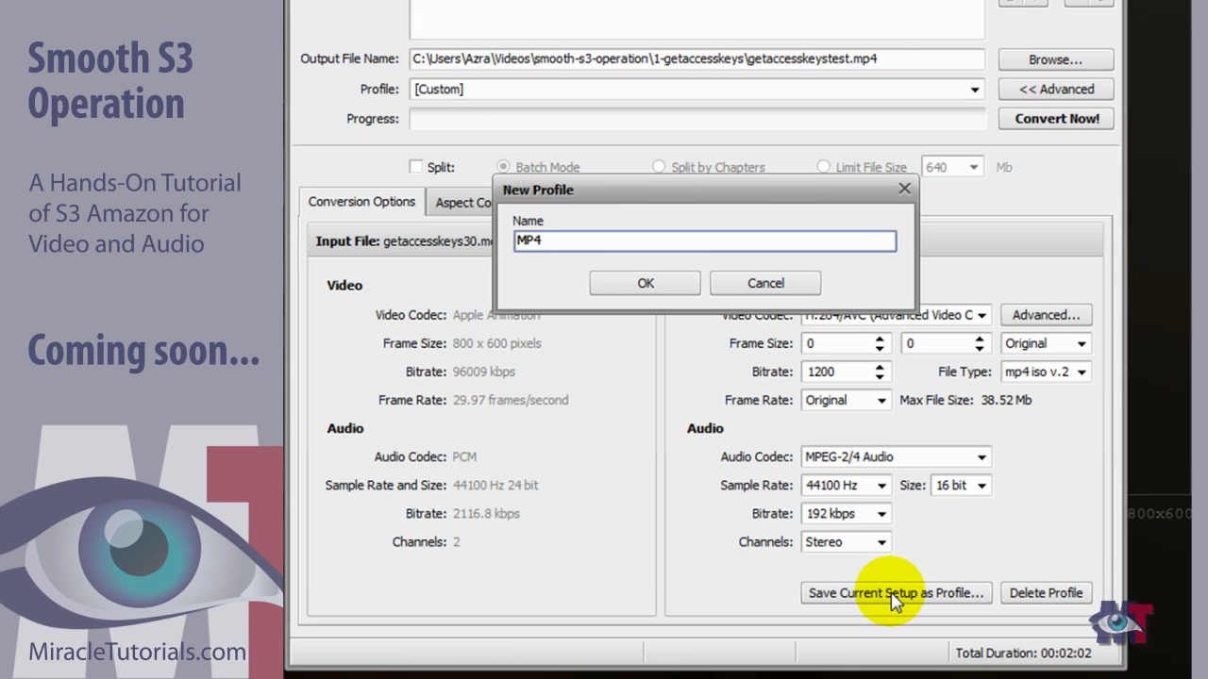
type(" bitrate 1200 800")
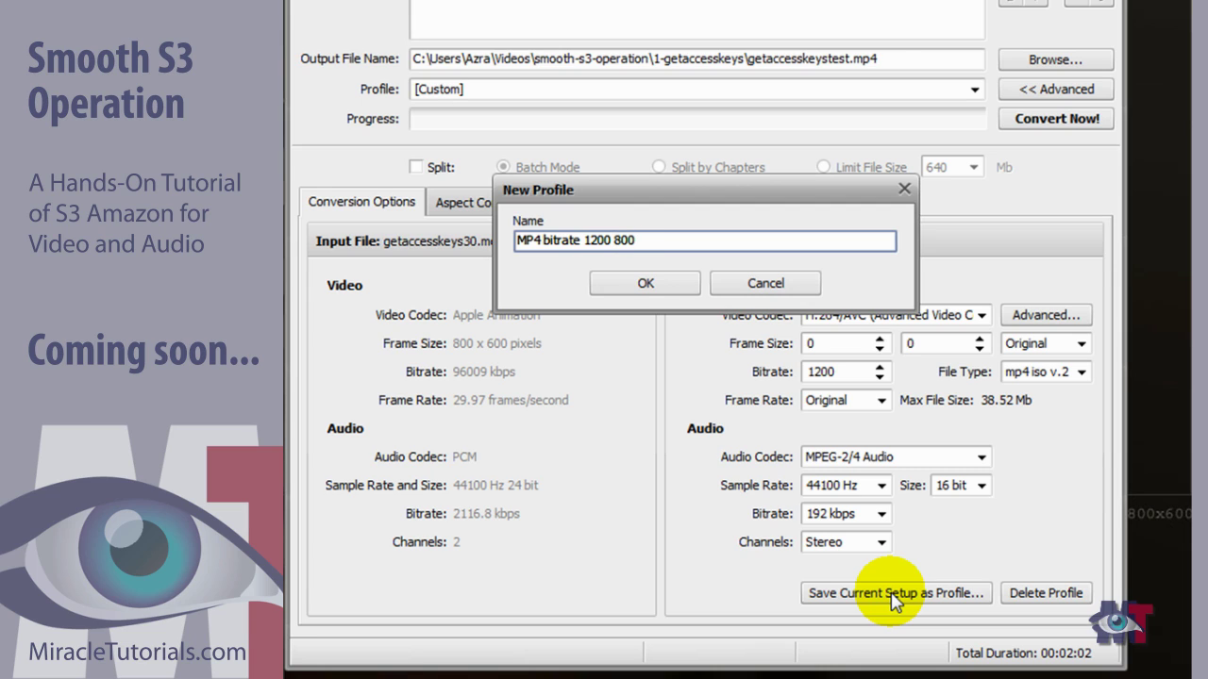
type("x600 tutorials")
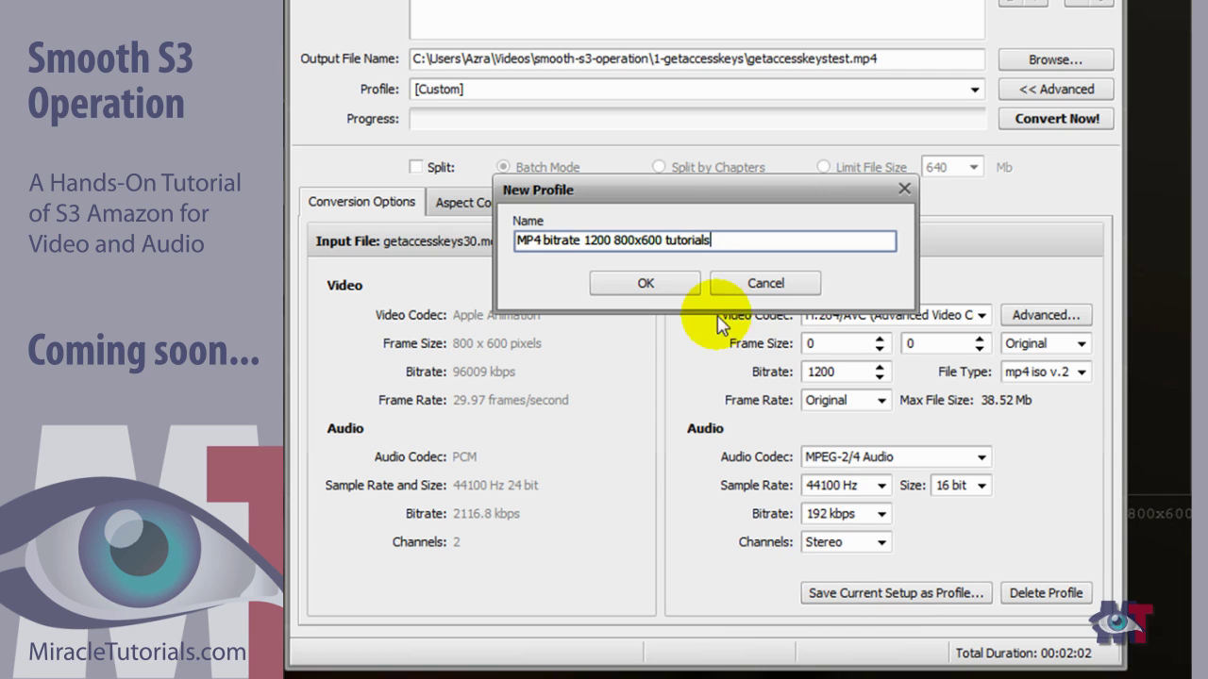
left_click(634, 289)
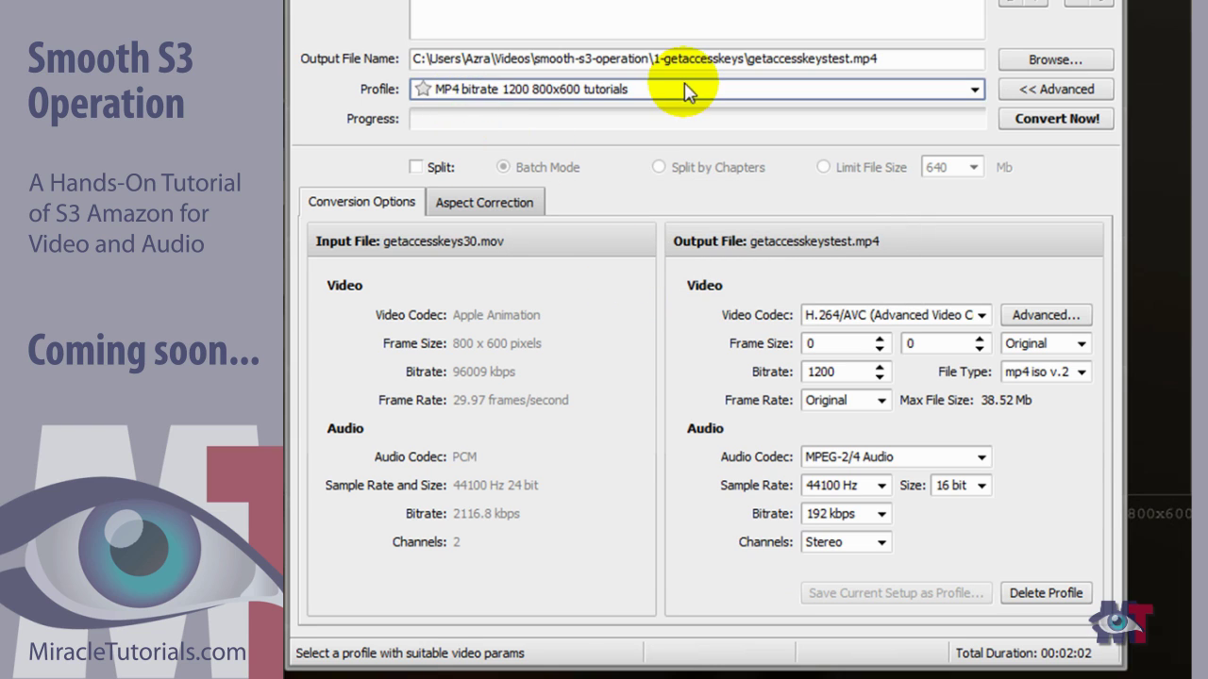
left_click(973, 88)
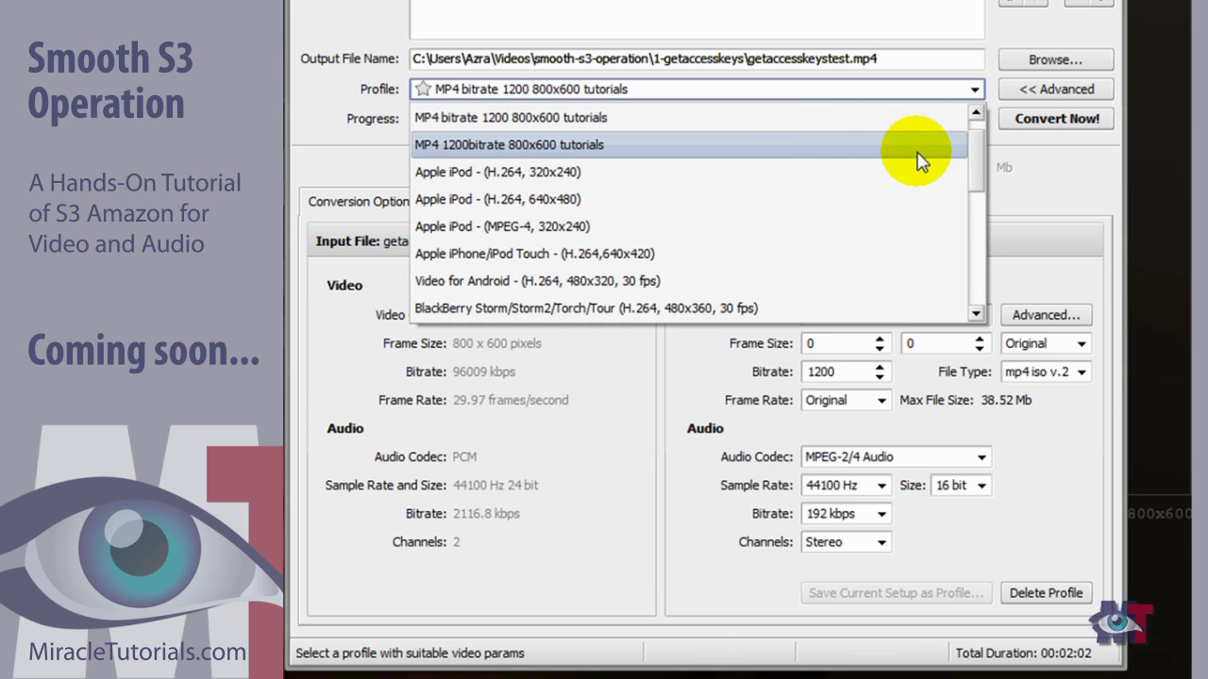
left_click(1039, 35)
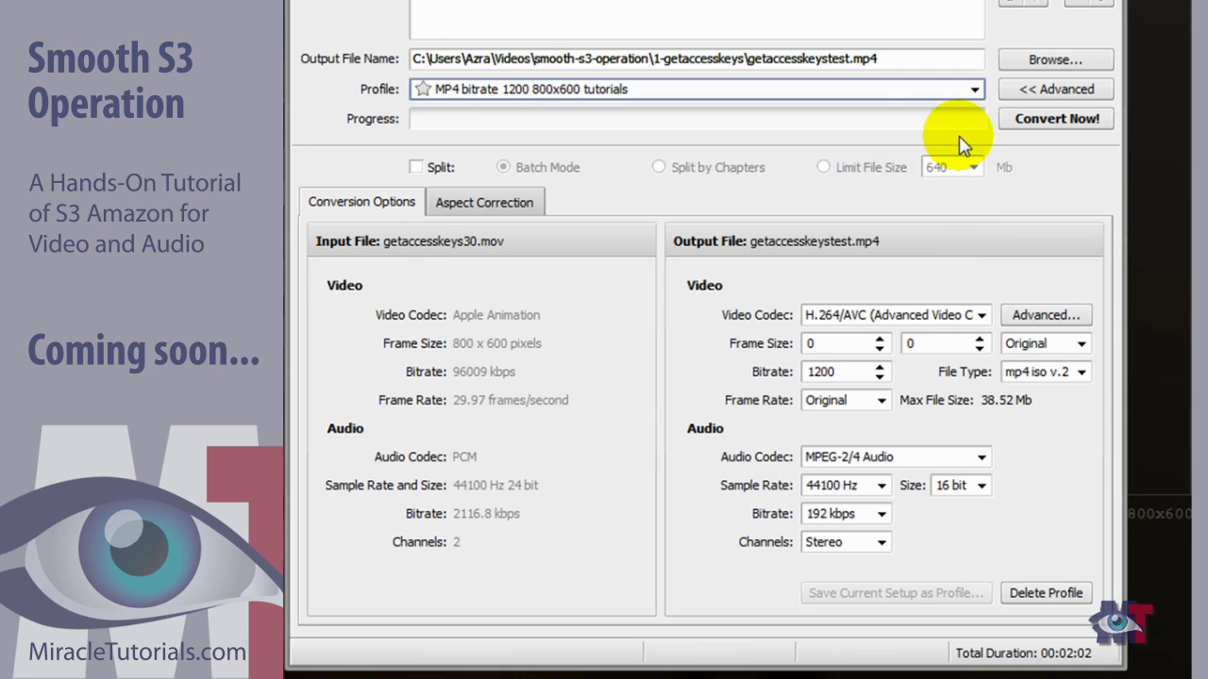
Convert the video to getaccesskeystest.mp4 and open the 1-getaccesskeys output folder
left_click(1053, 126)
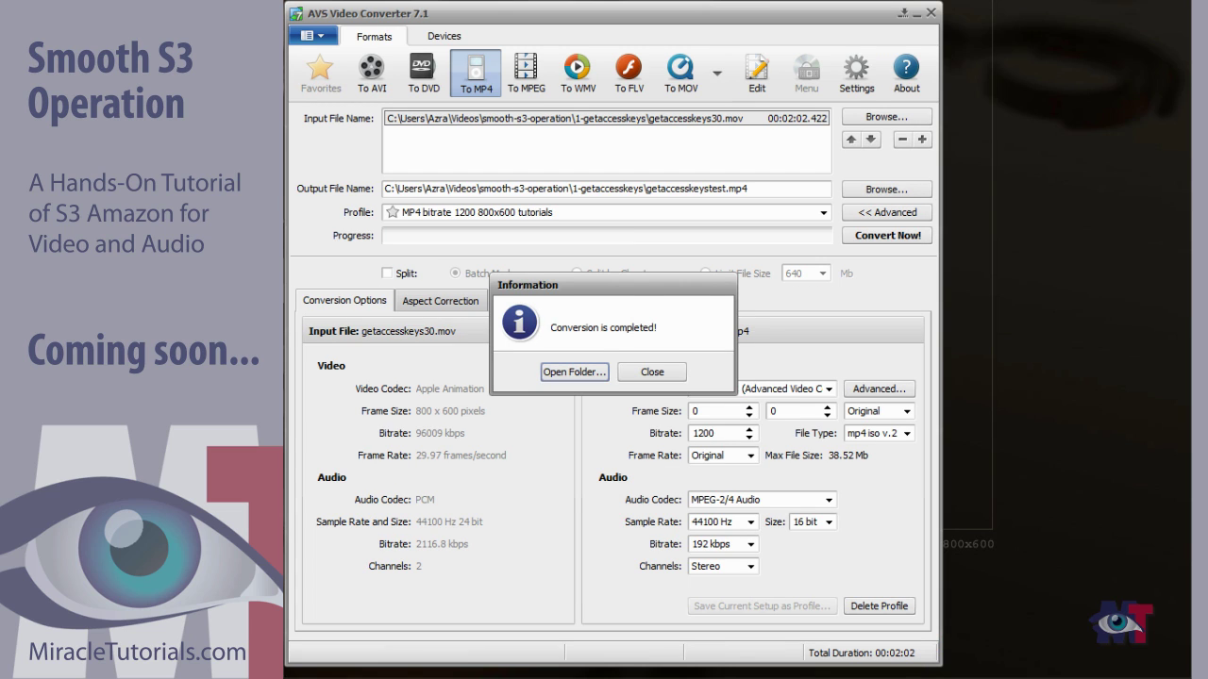
left_click(569, 374)
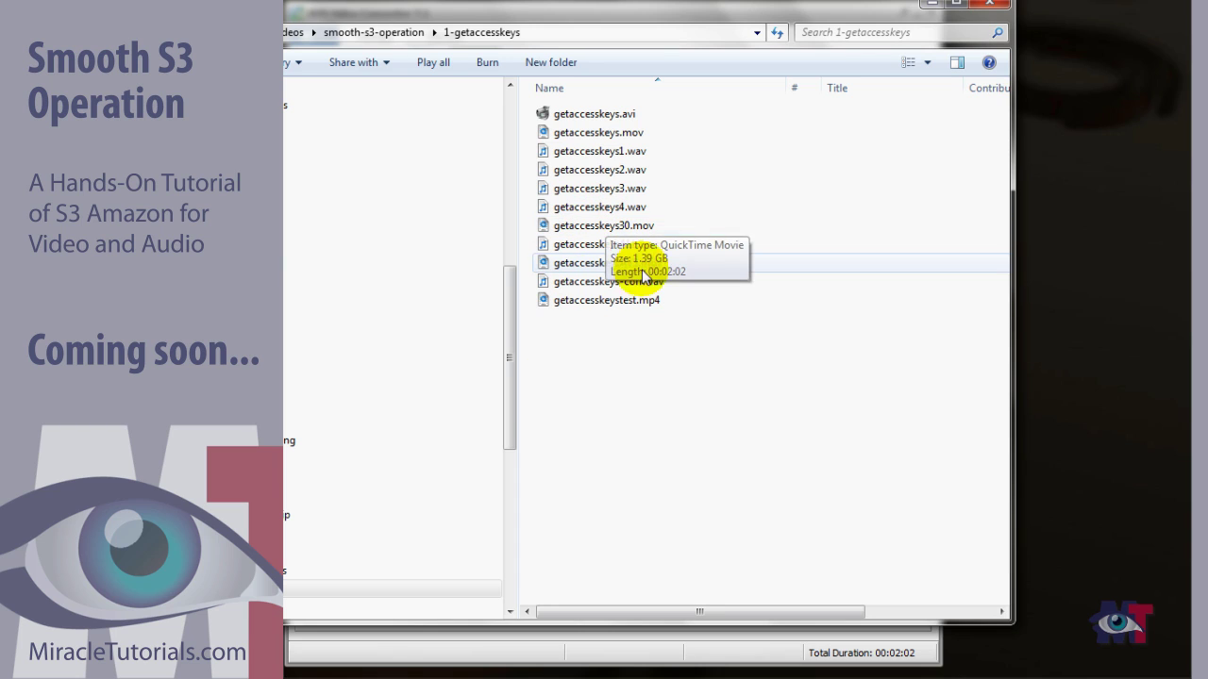
Open getaccesskeystest.mp4 from the folder in the default video player
left_click(605, 301)
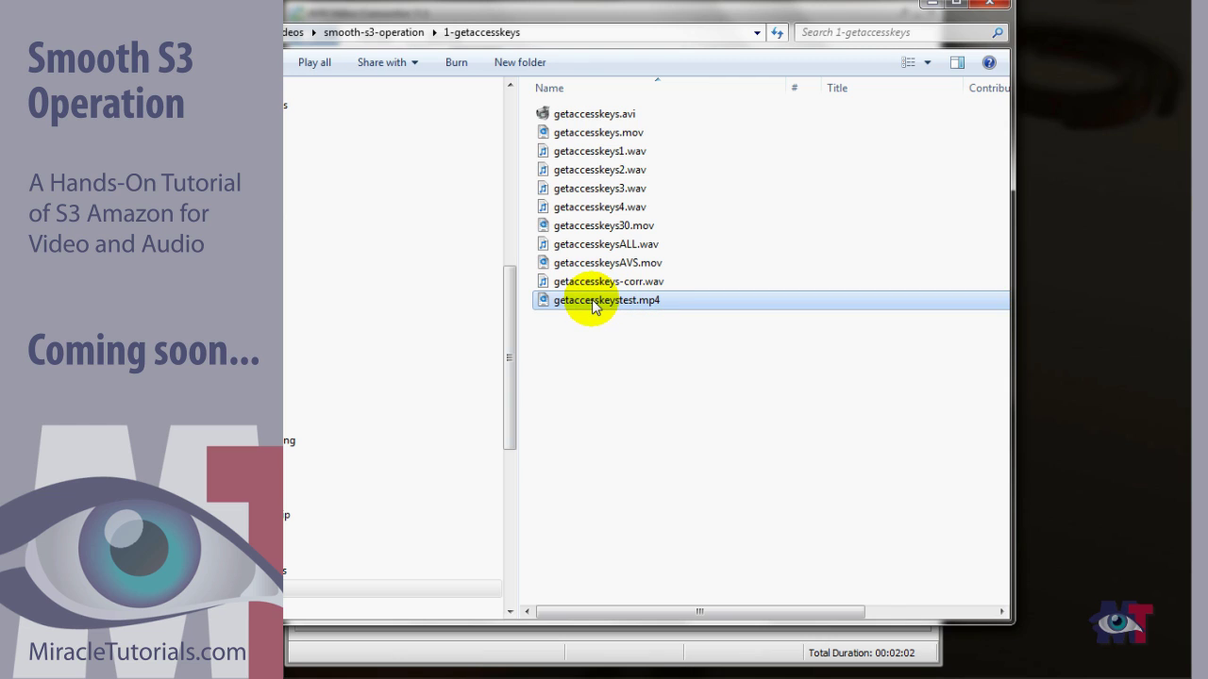
left_click(583, 304)
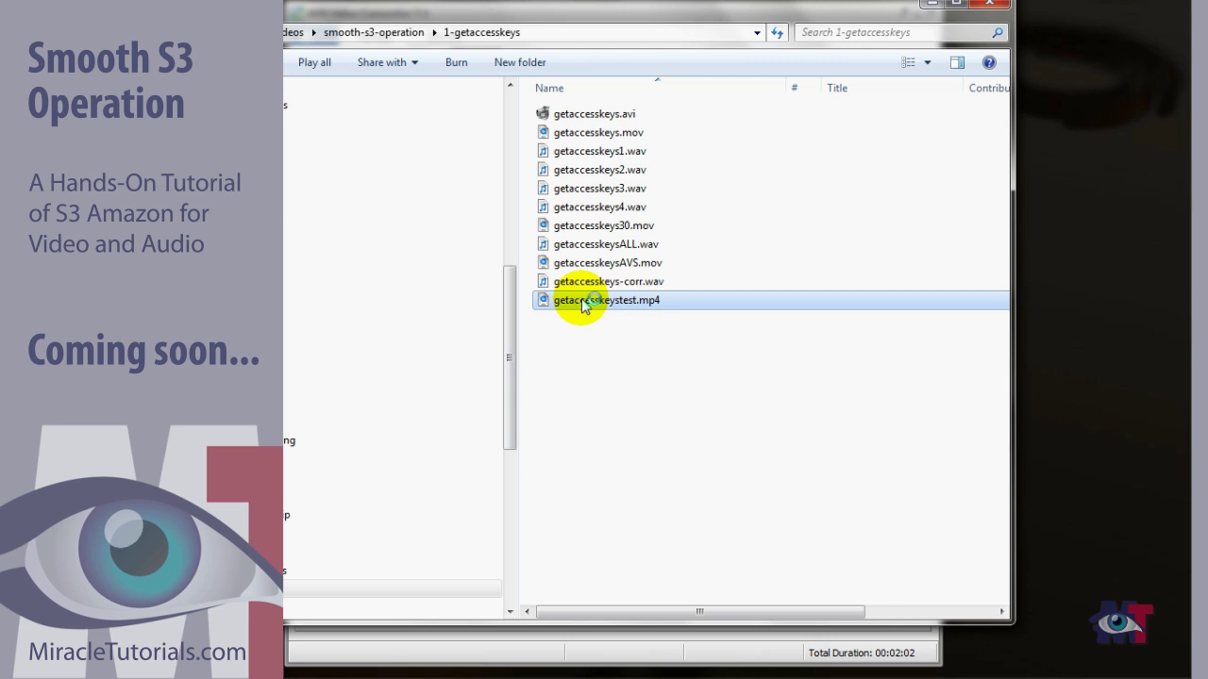
double_click(582, 302)
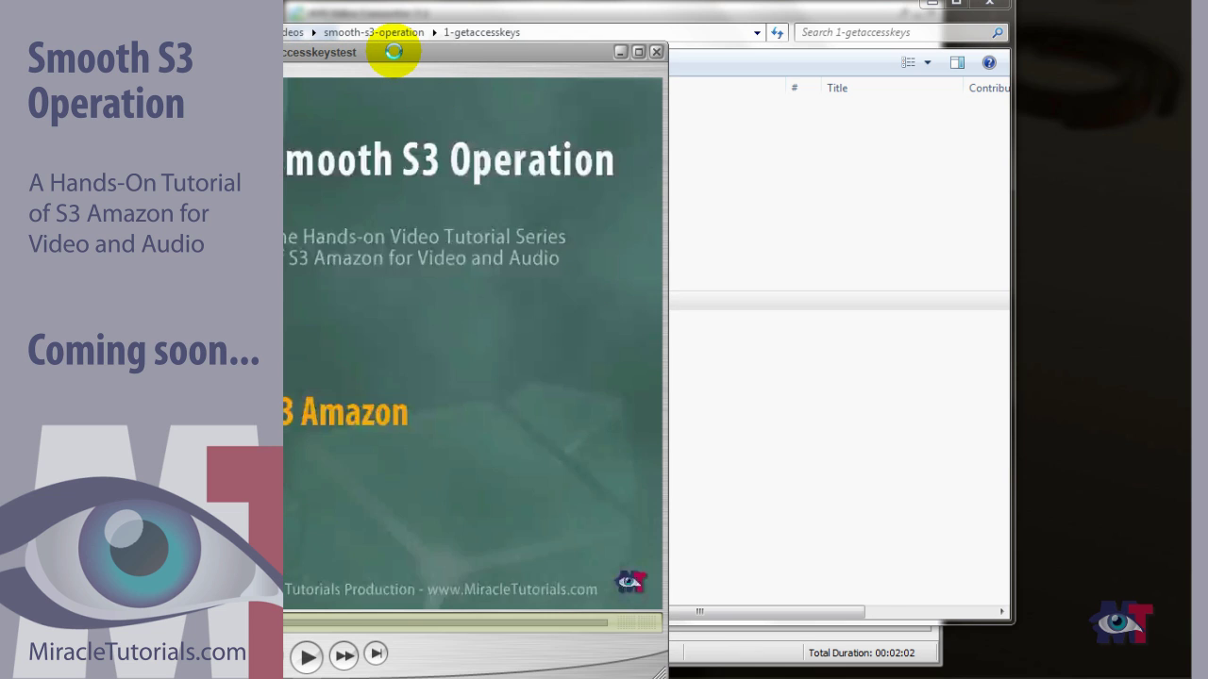
Play getaccesskeystest.mp4 in QuickTime to about 9 seconds to verify it, then close the player
left_click(430, 52)
left_click_drag(430, 52, 804, 31)
left_click(715, 635)
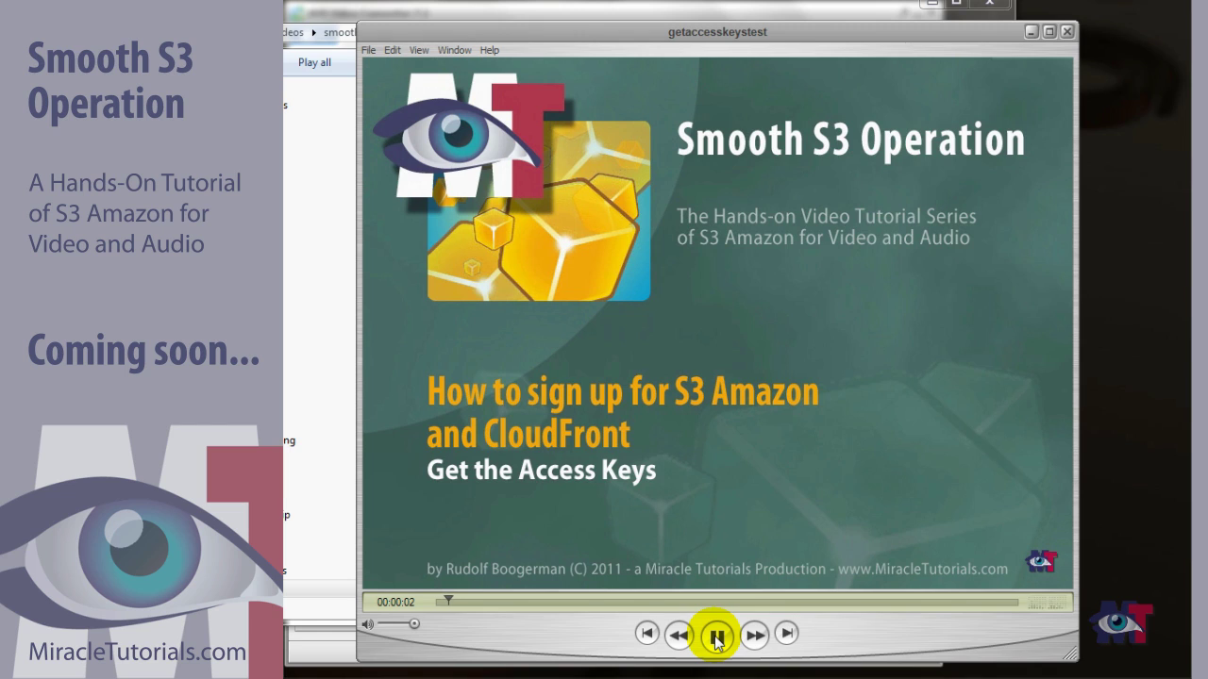
left_click(717, 637)
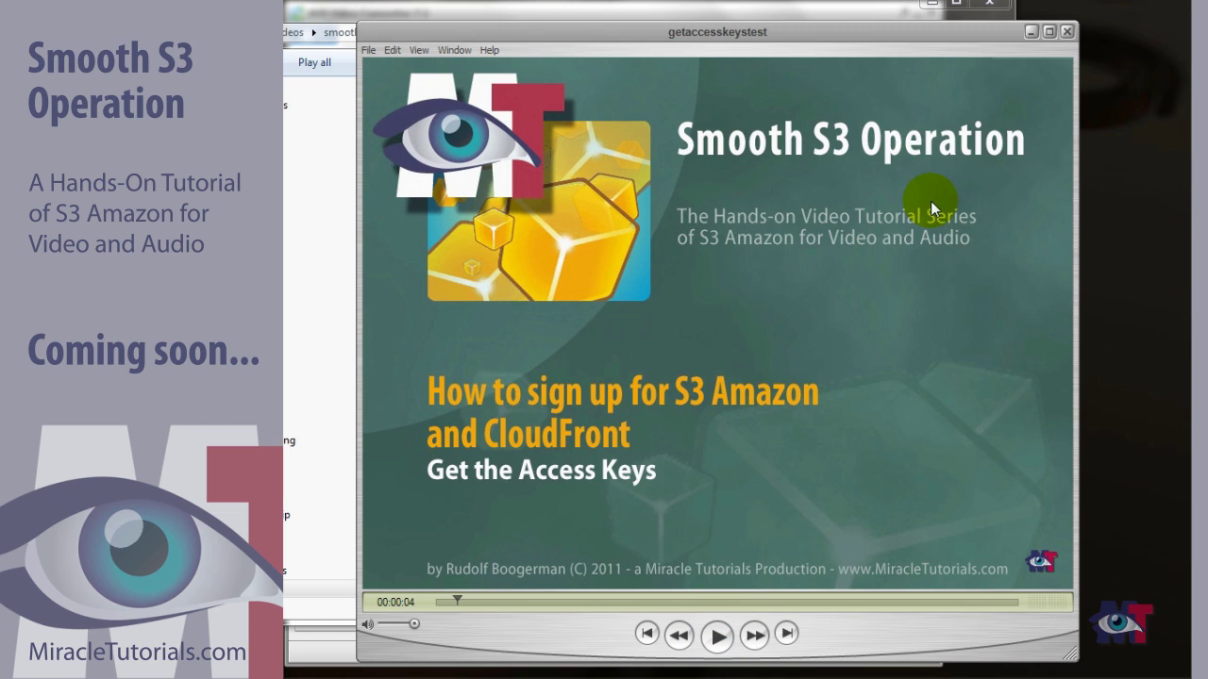
left_click(717, 638)
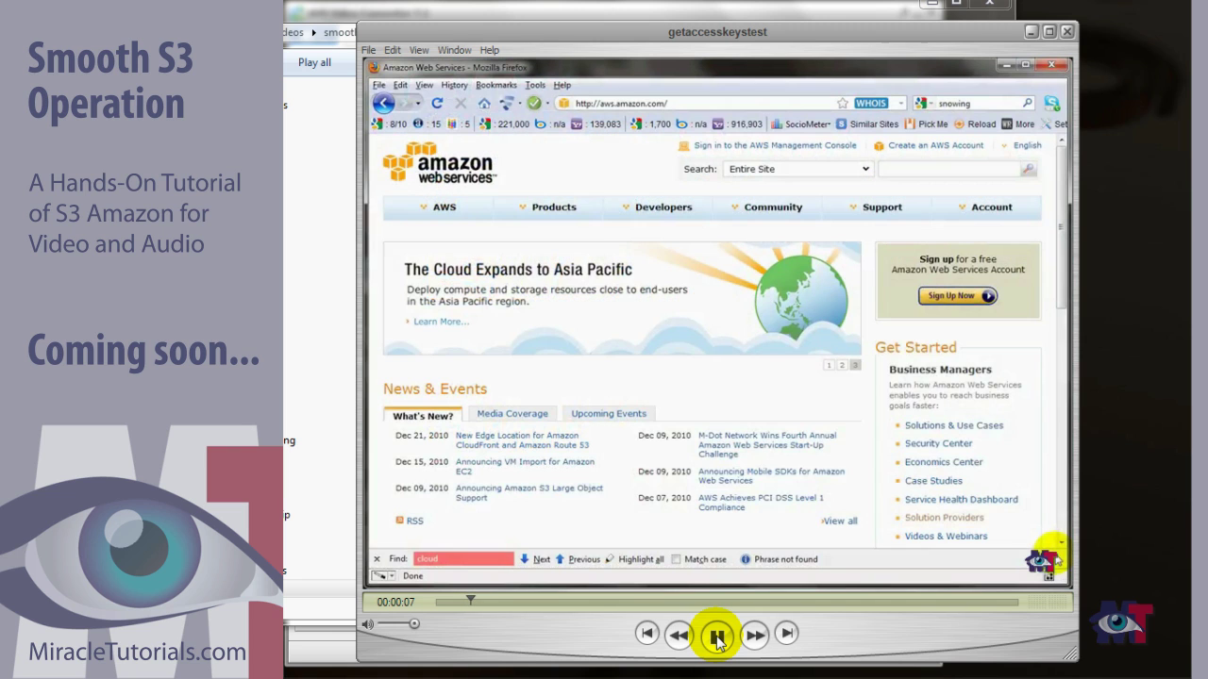
left_click(717, 638)
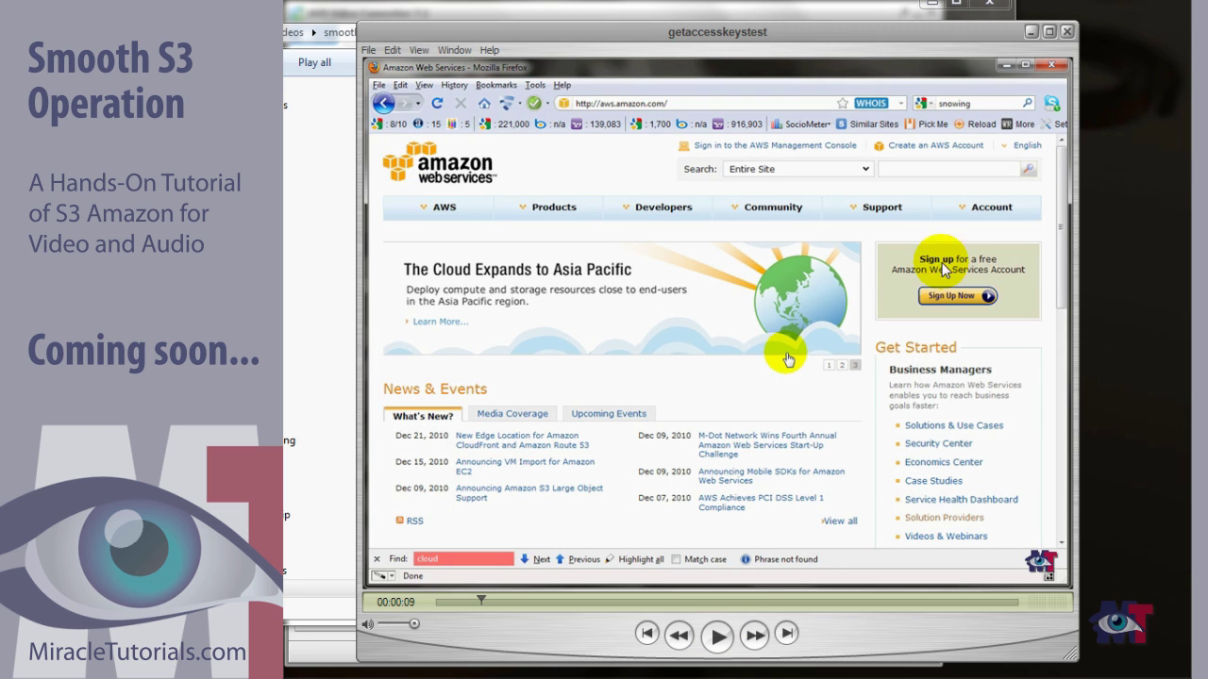
left_click(1066, 32)
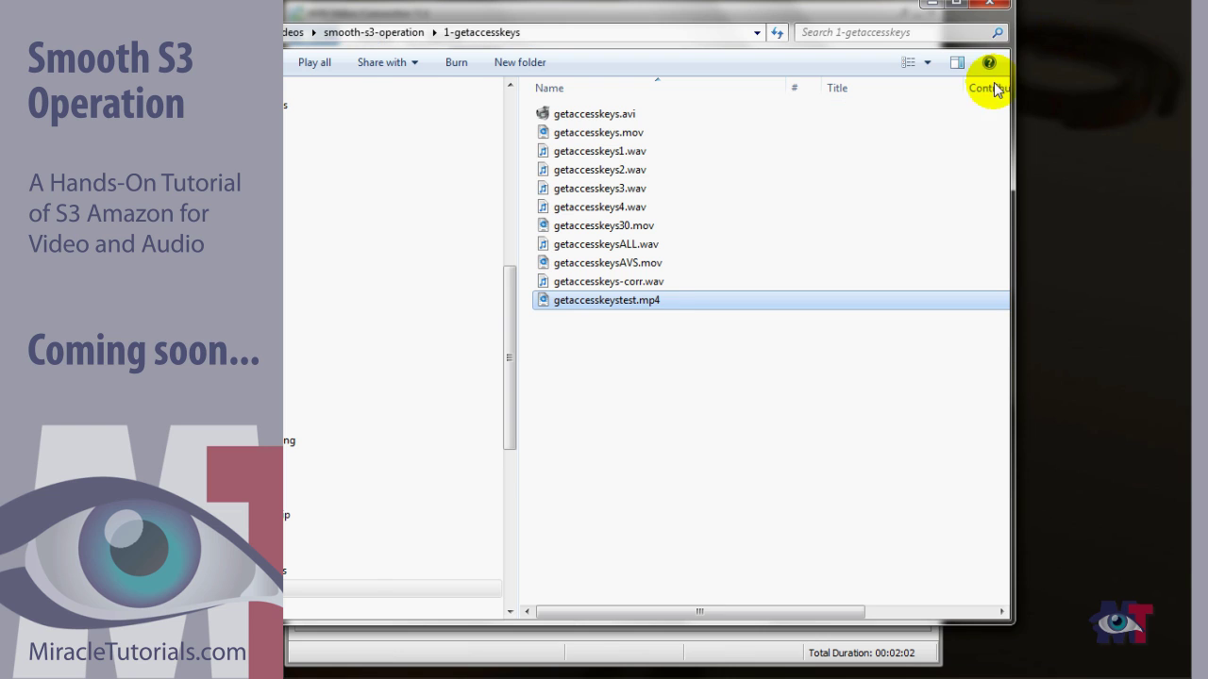